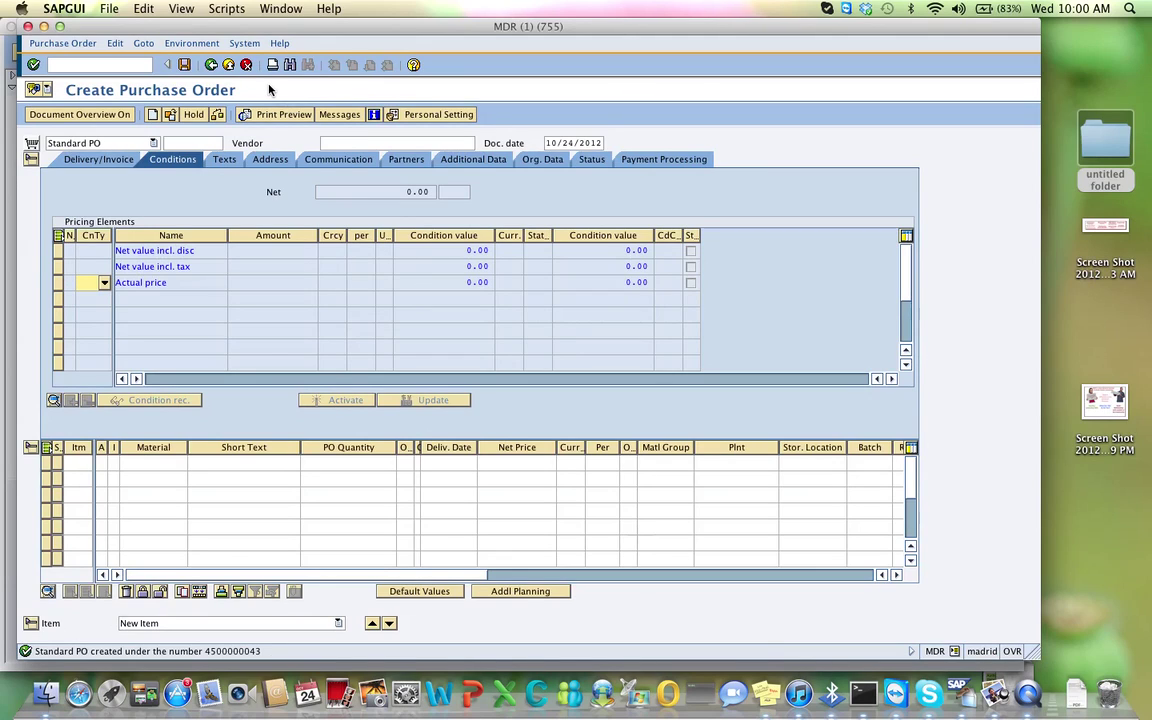
- Exit purchase order creation and collapse the Create, Purchase Order and Purchasing folders in the SAP menu tree
click(228, 65)
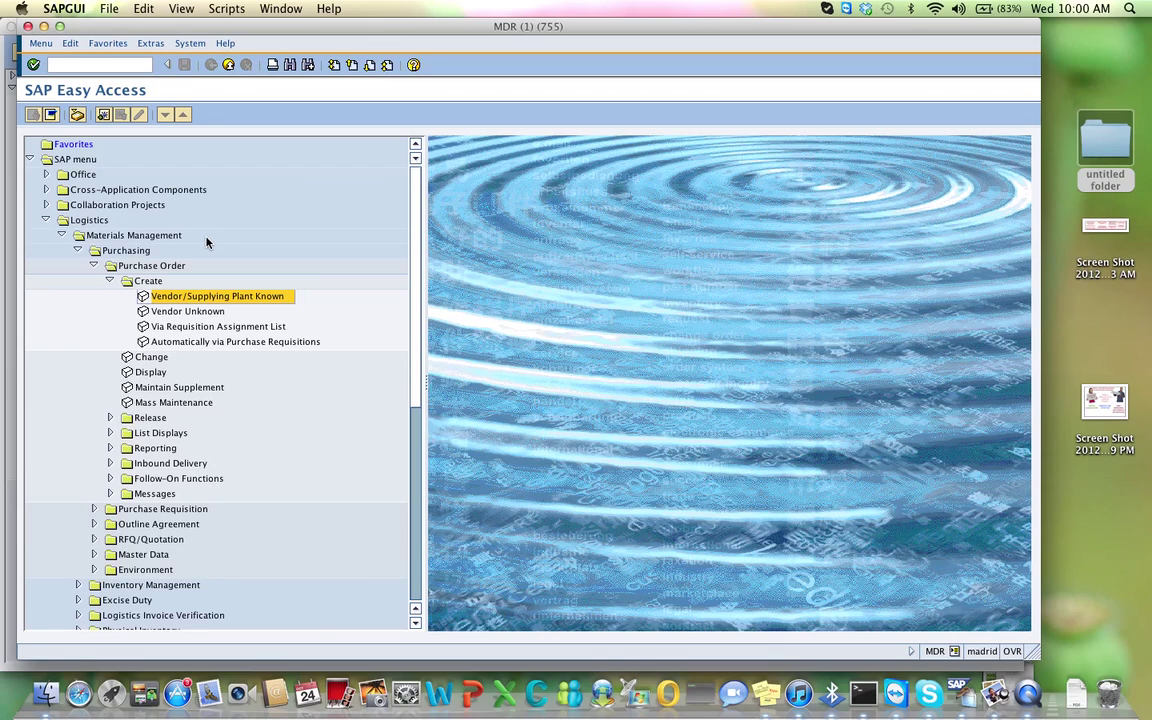
click(110, 280)
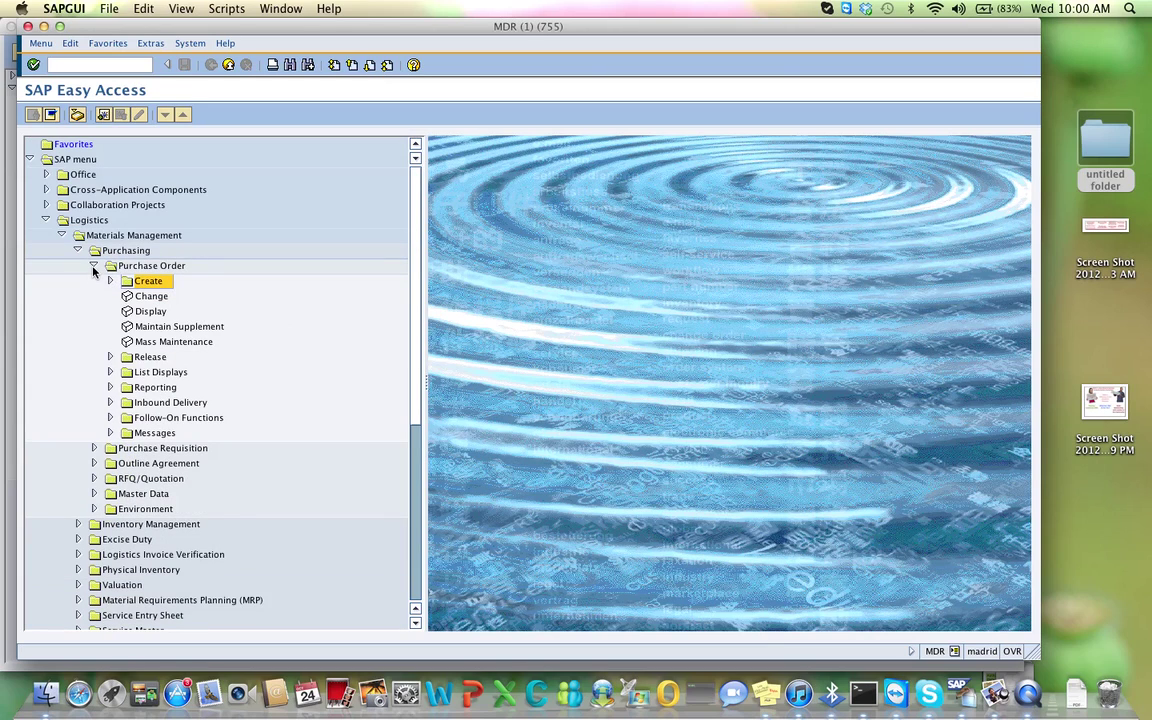
click(94, 266)
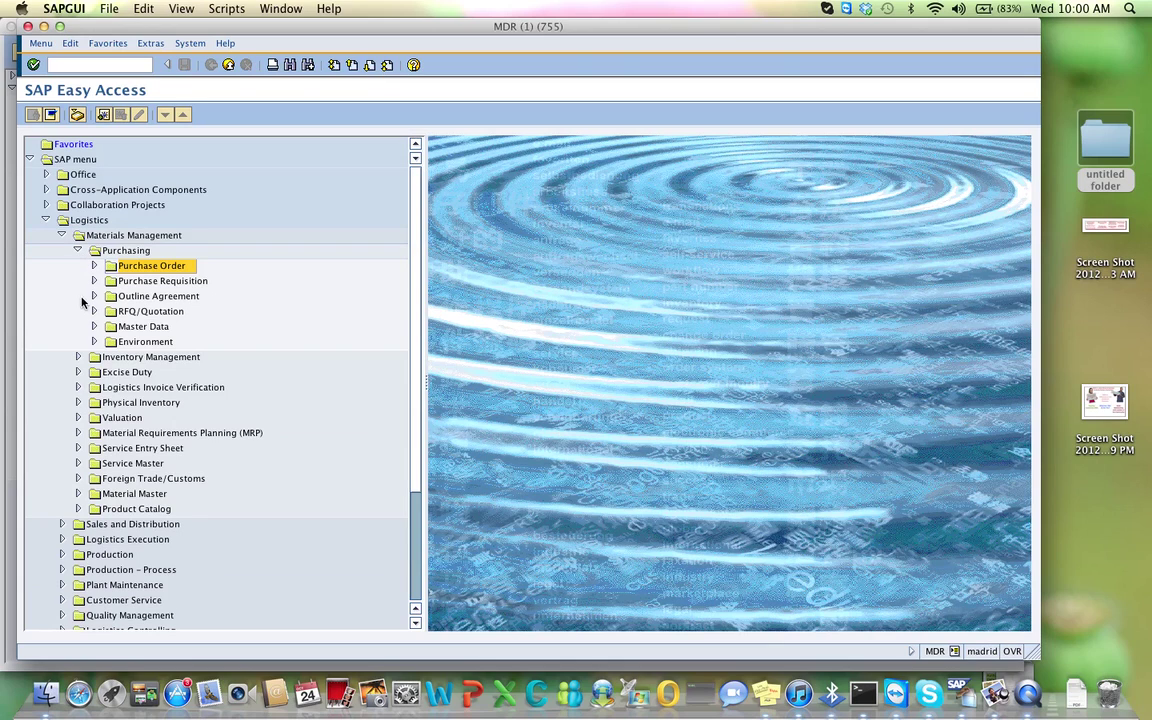
click(78, 252)
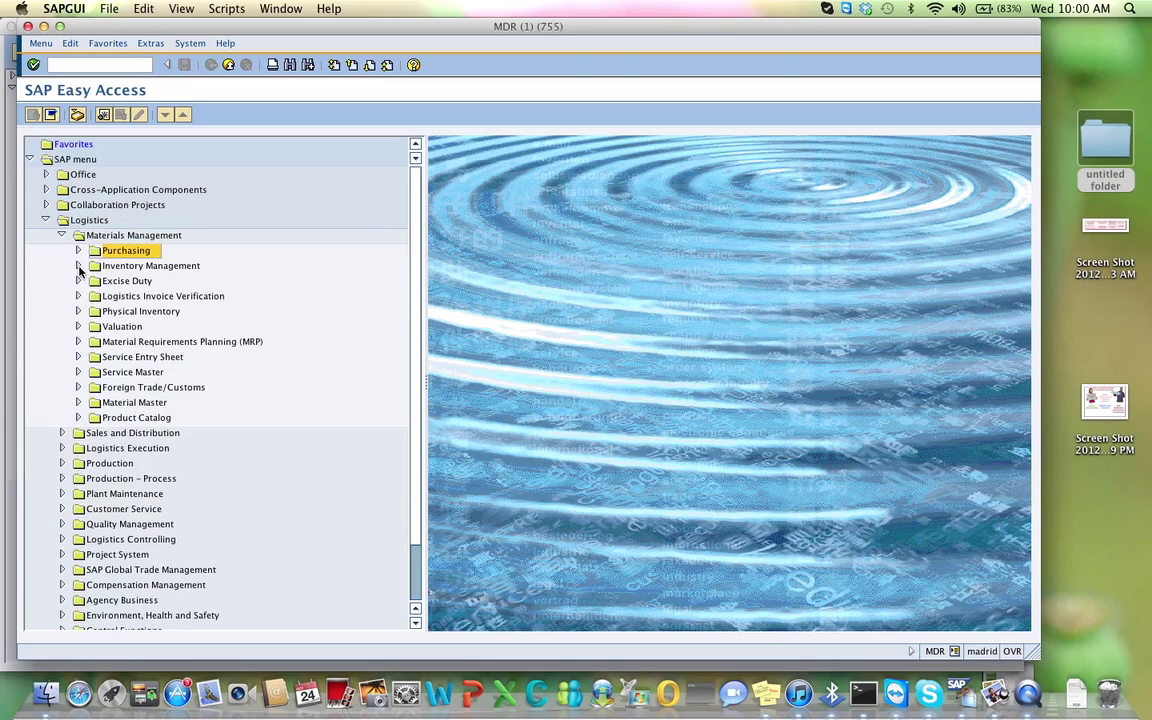
- Open GR for Purchase Order (MIGO) from Inventory Management > Goods Movement > Goods Receipt > For Purchase Order
click(79, 267)
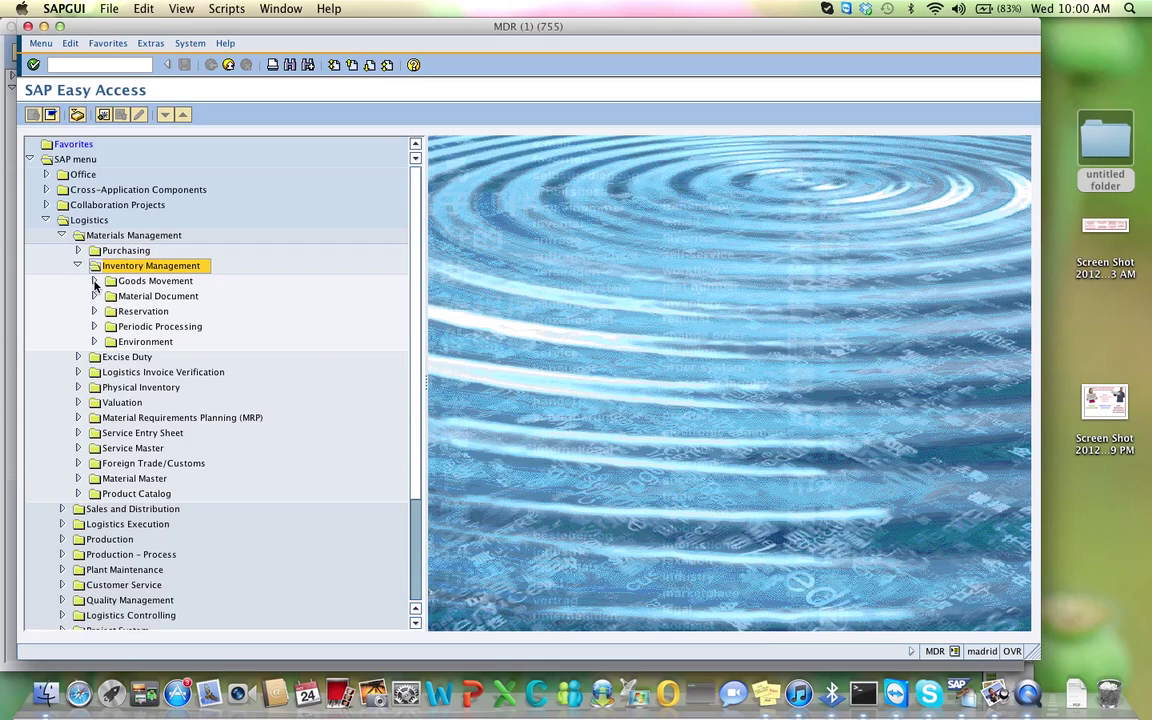
click(95, 282)
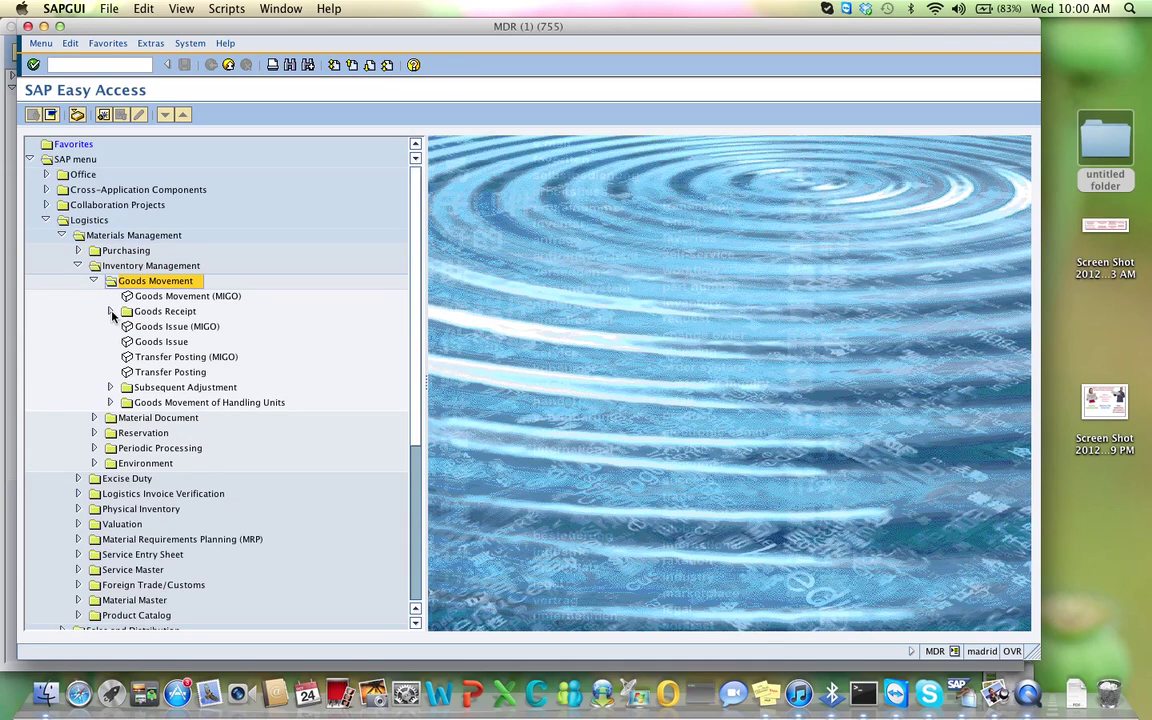
click(111, 312)
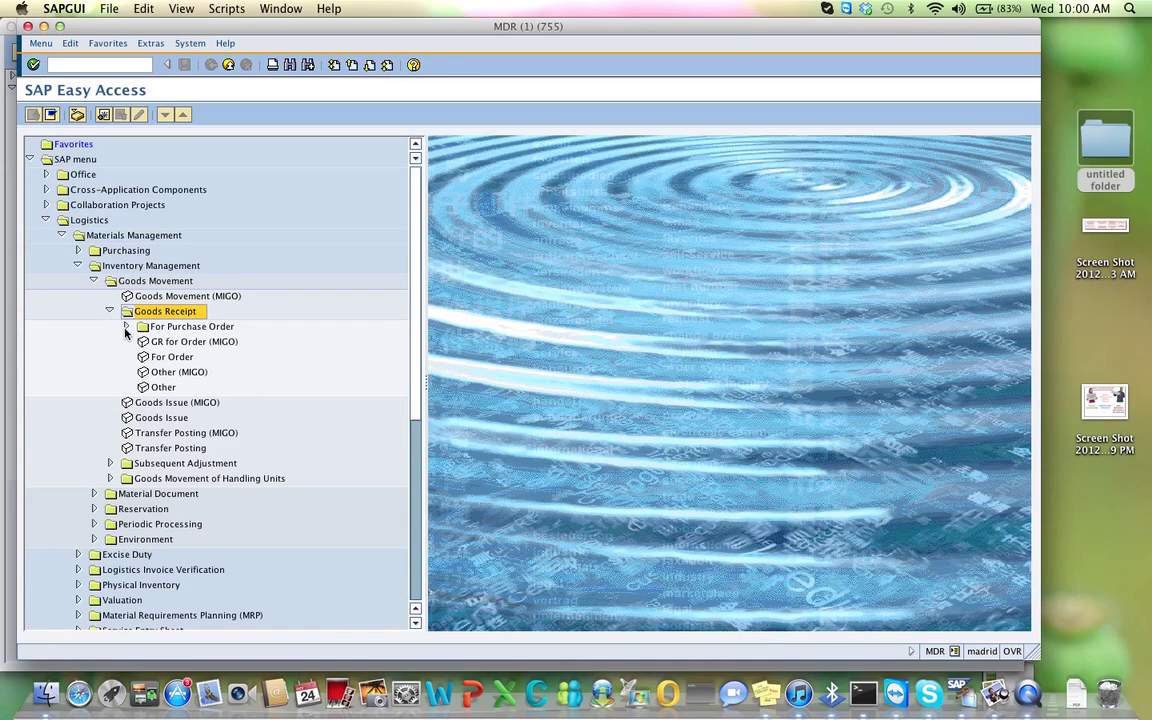
click(126, 328)
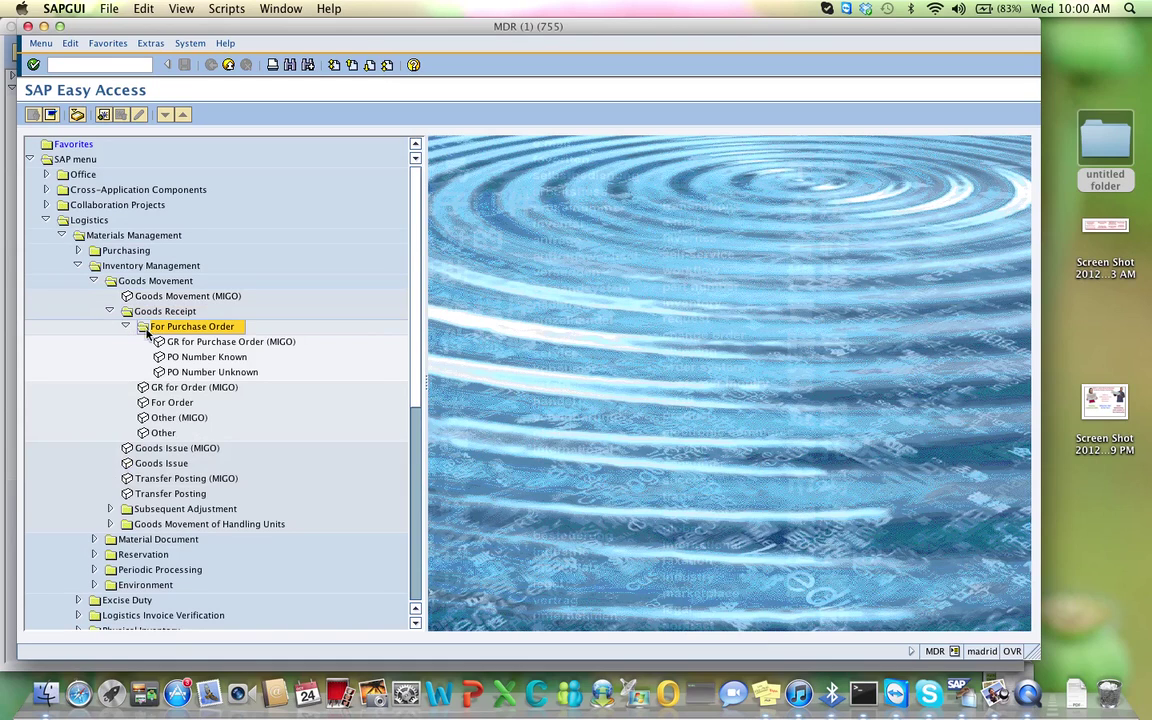
double_click(208, 343)
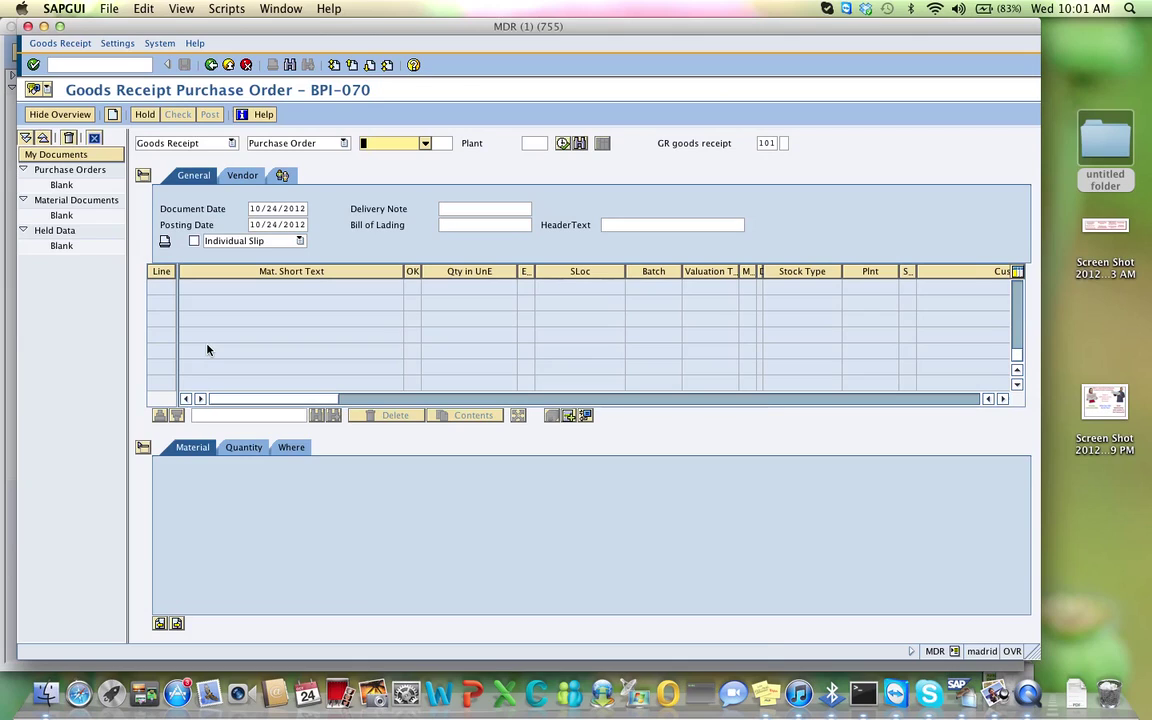
- Enter the newly created purchase order's number, correcting its last digit, and load its items into the goods receipt
text(45)
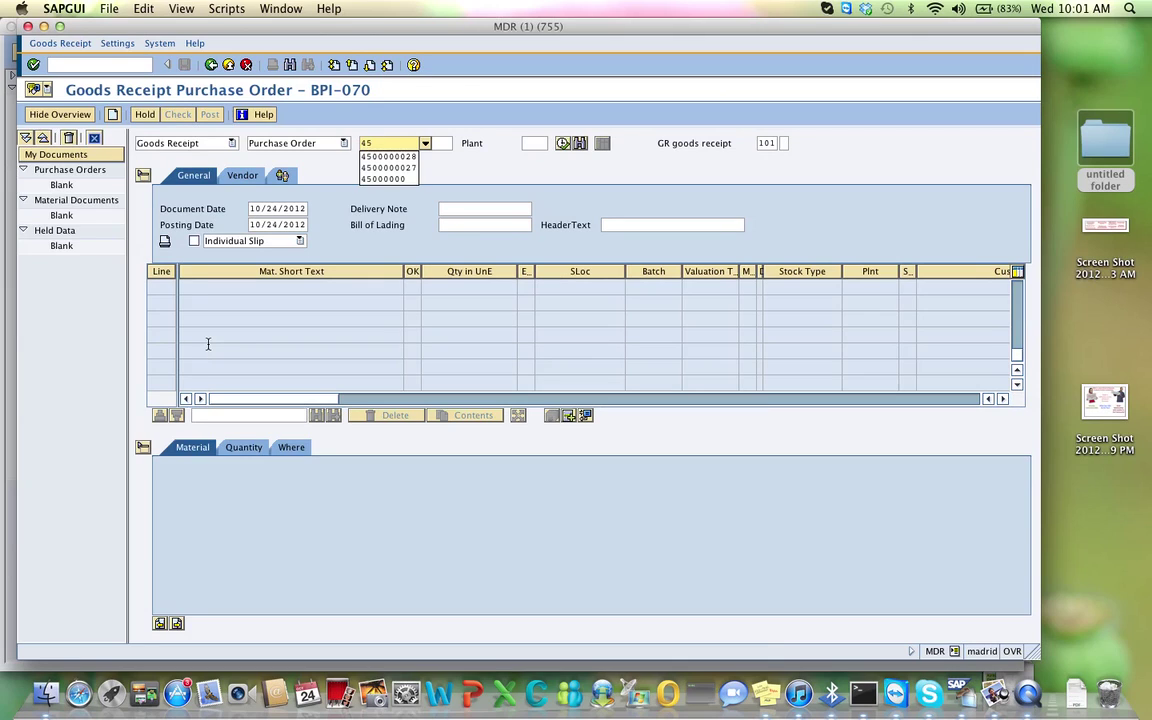
text(000000)
text(43)
key(BackSpace)
text(8)
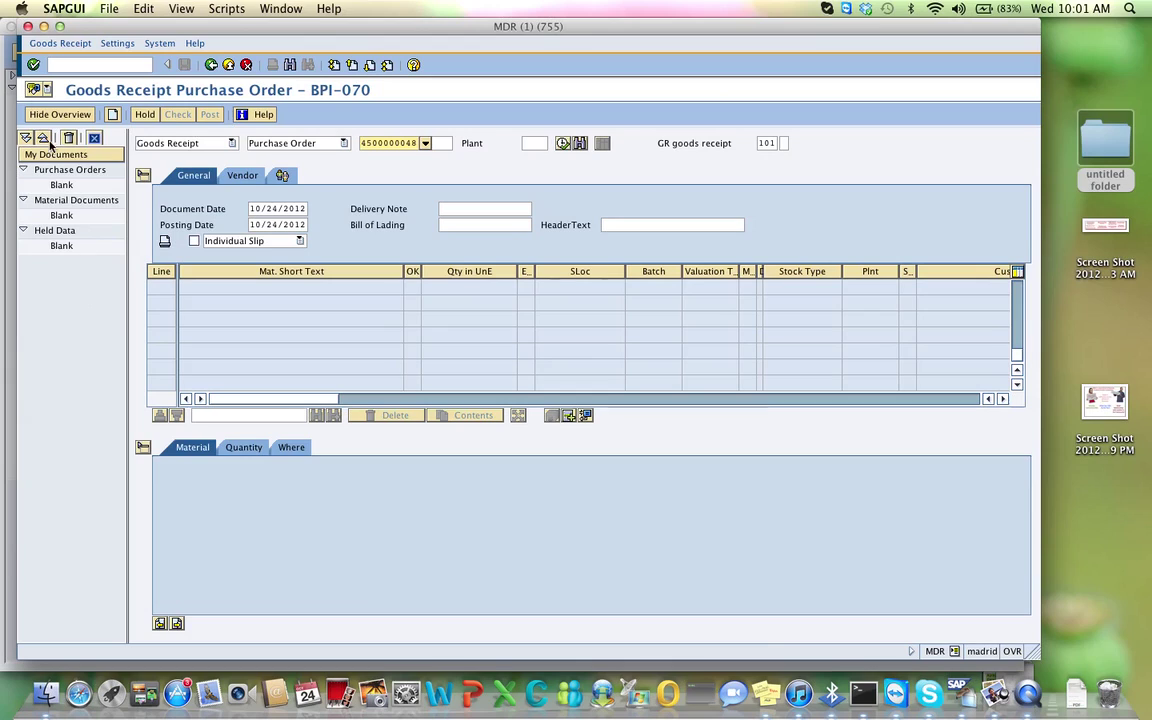
click(33, 65)
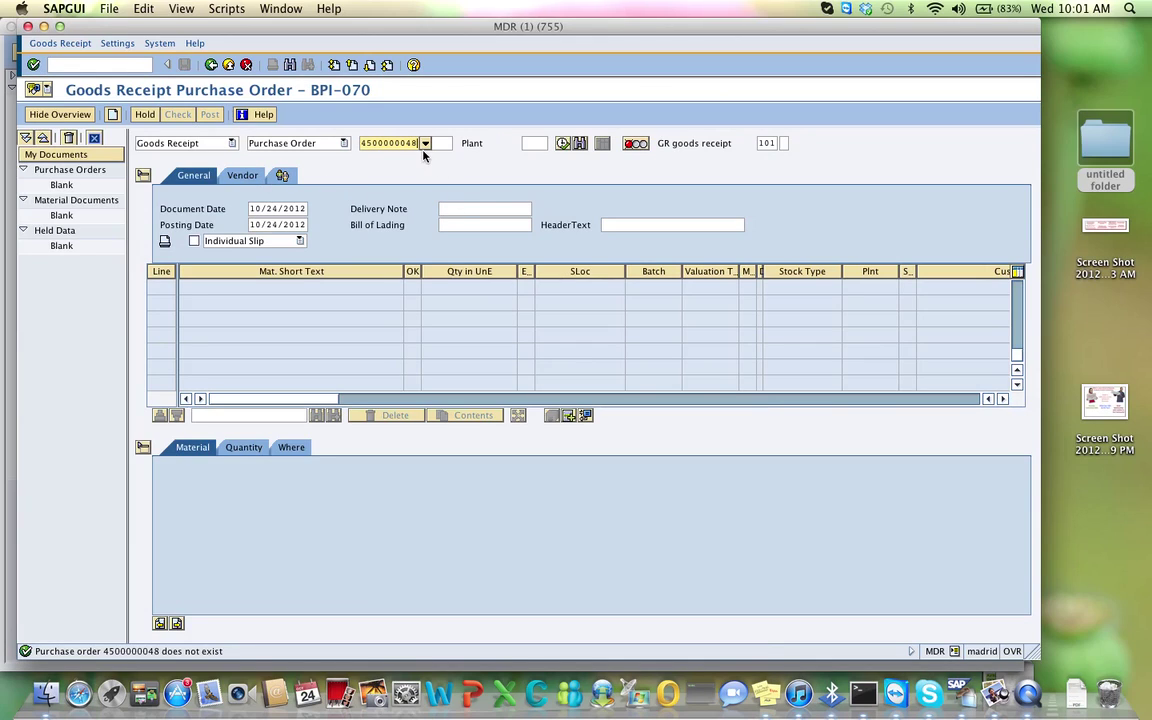
key(BackSpace)
text(3)
click(33, 64)
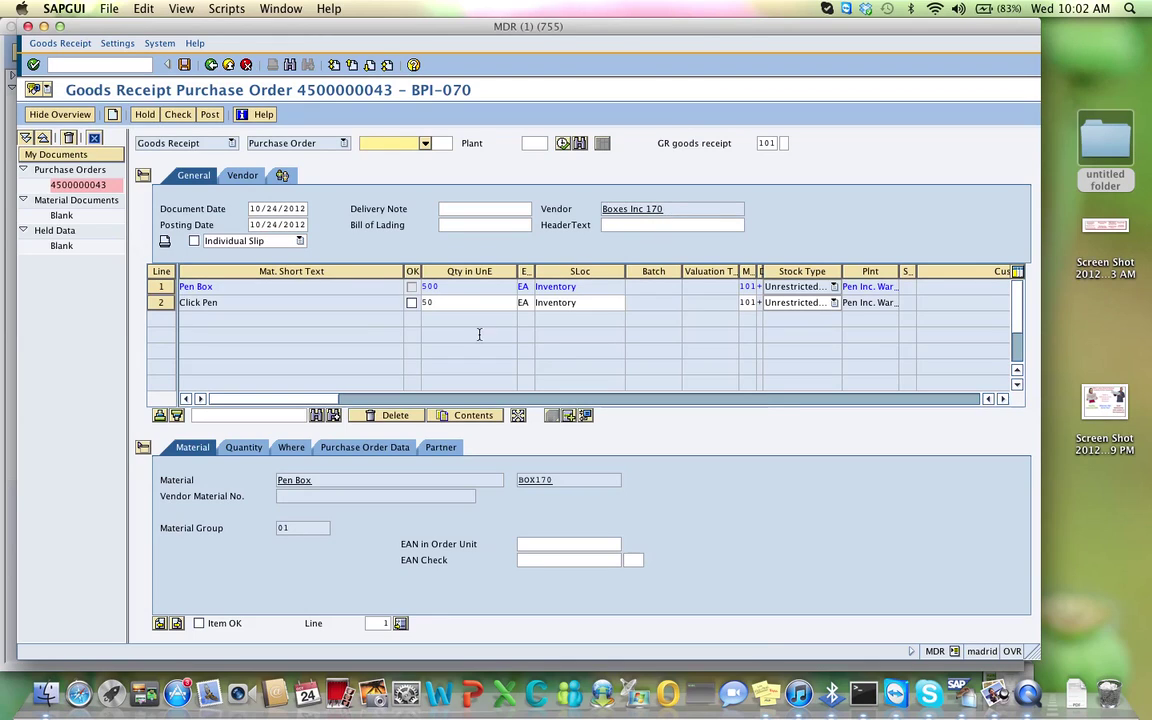
- Mark the Pen Box and Click Pen lines as OK and post the goods receipt
click(411, 302)
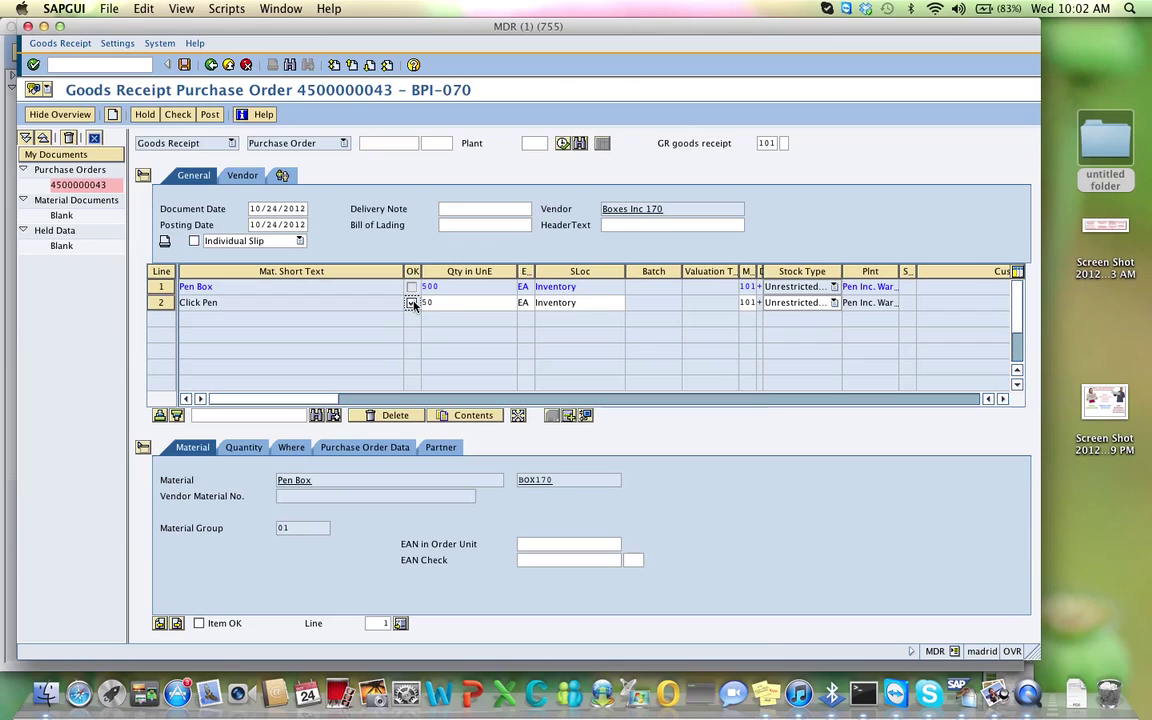
right_click(200, 624)
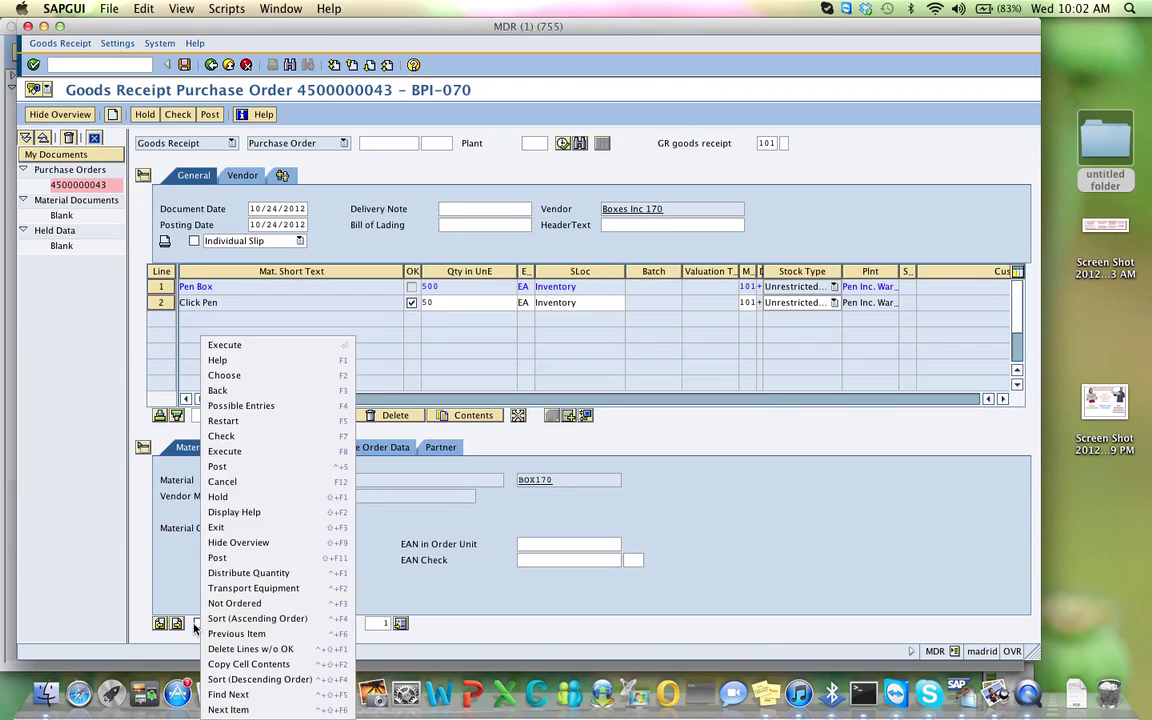
key(Escape)
click(197, 625)
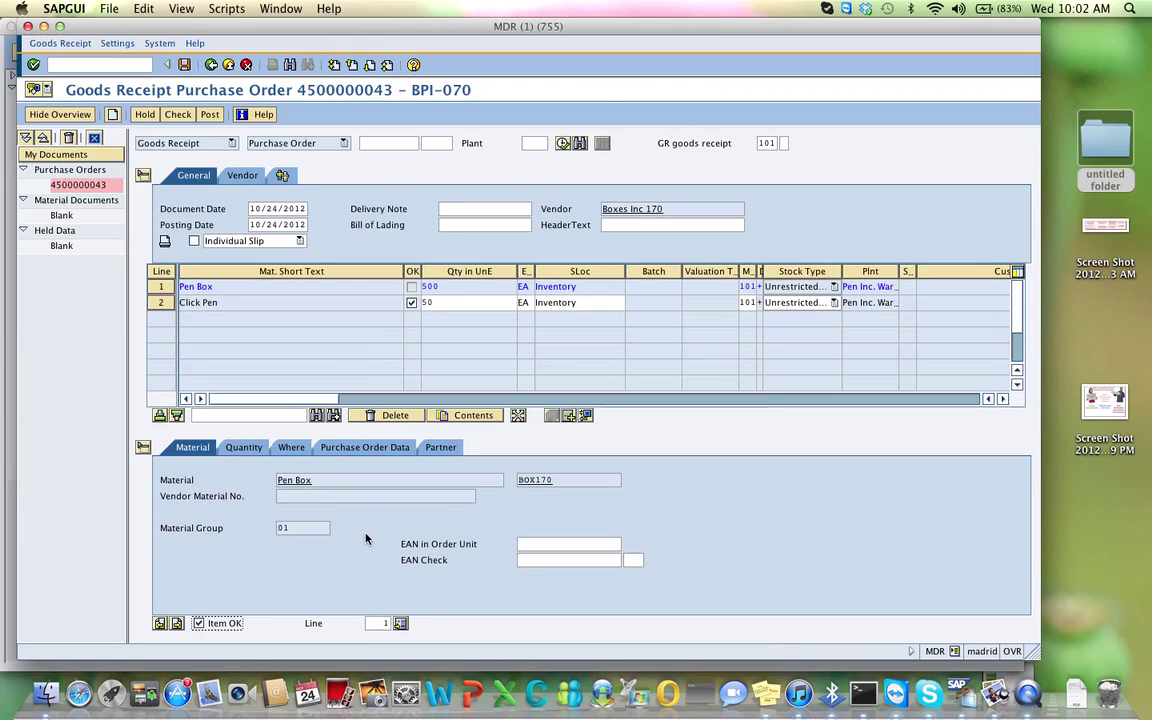
click(177, 623)
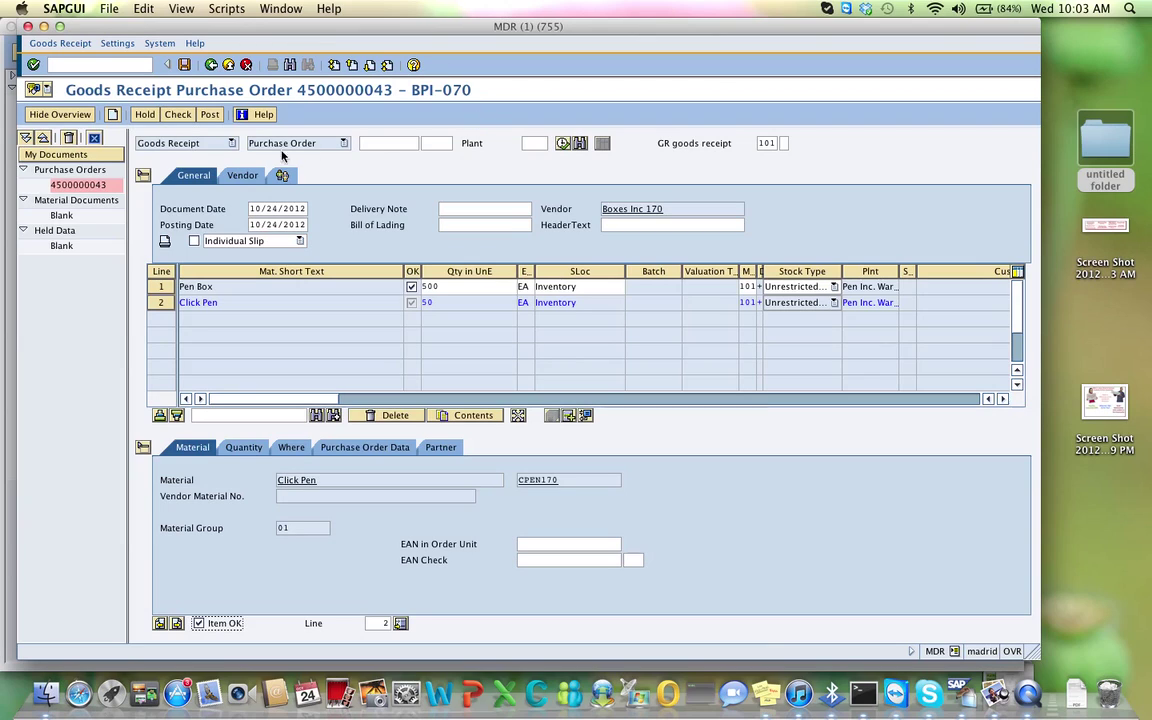
click(210, 115)
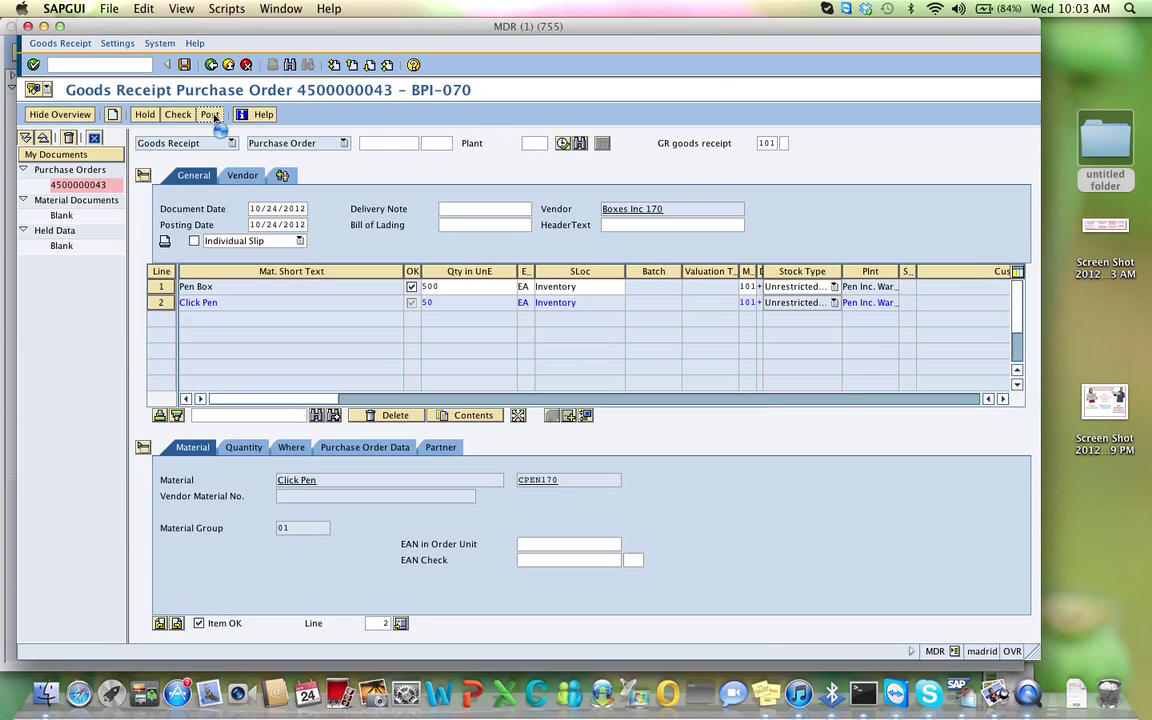
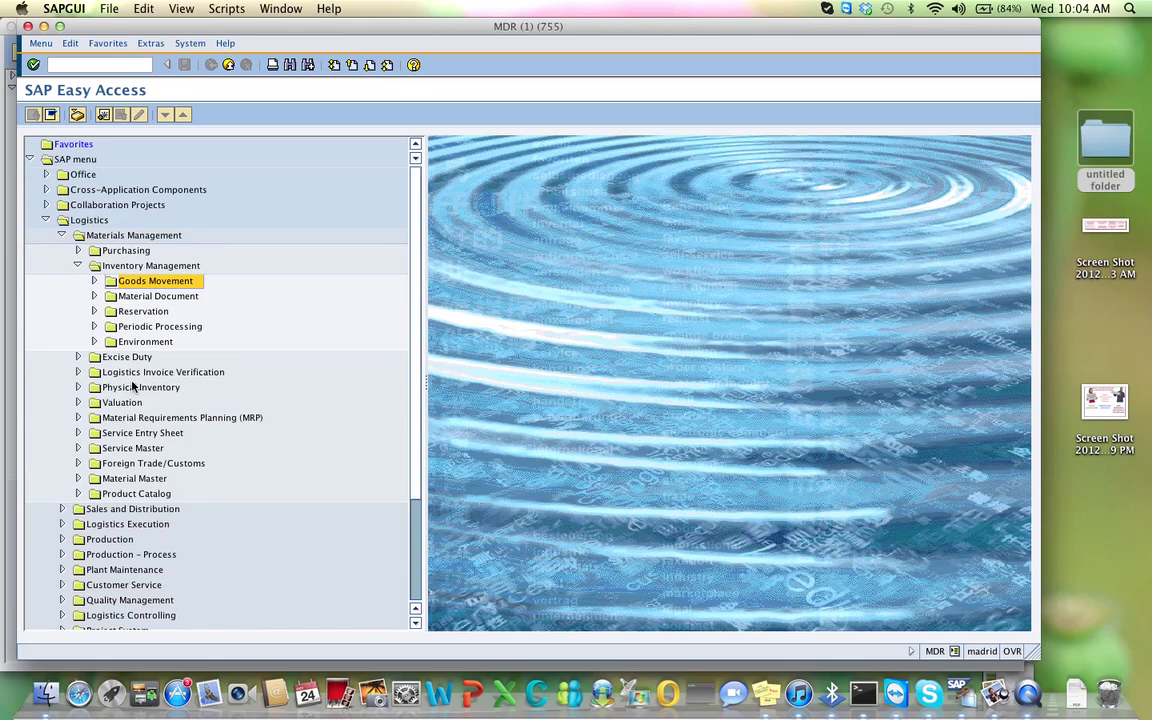
- Open incoming invoice entry from Logistics Invoice Verification's Document Entry folder for company code C170
click(80, 372)
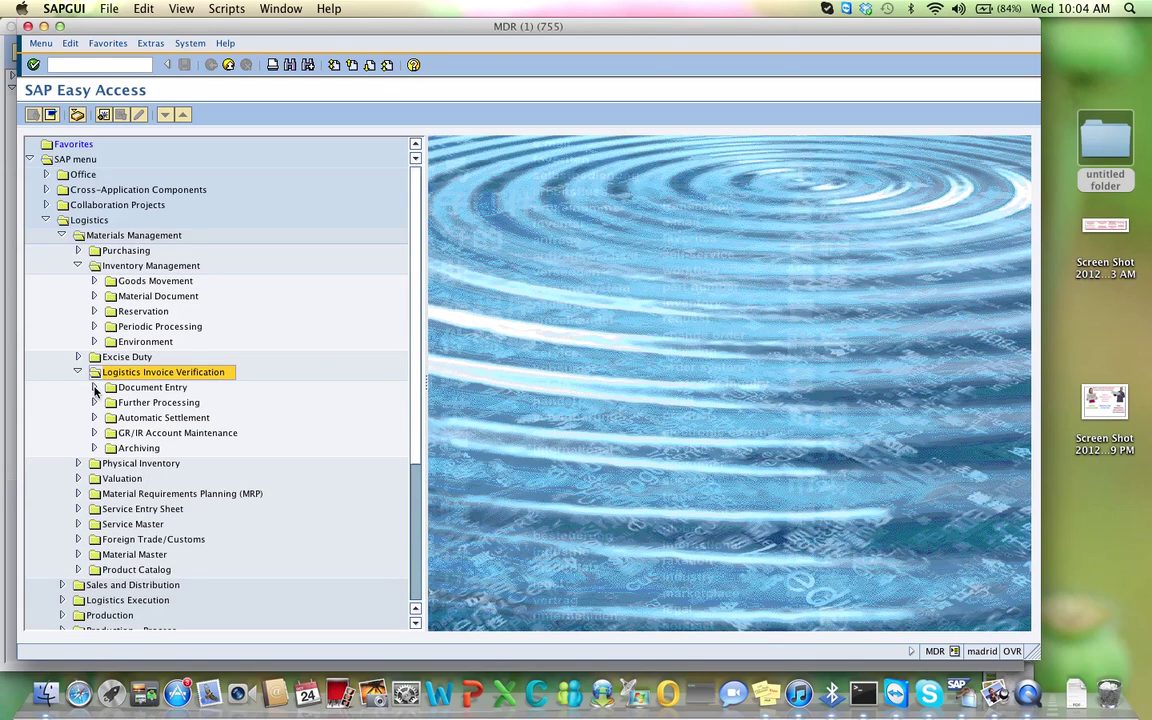
click(94, 388)
double_click(141, 403)
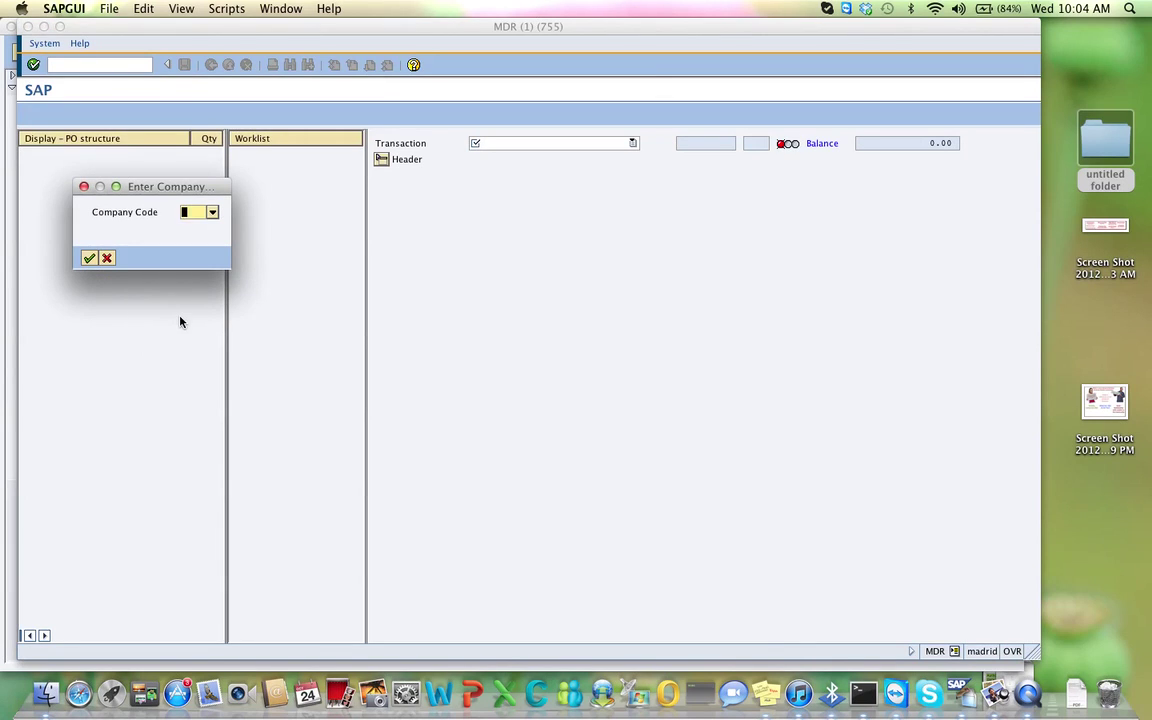
text(C170)
click(89, 258)
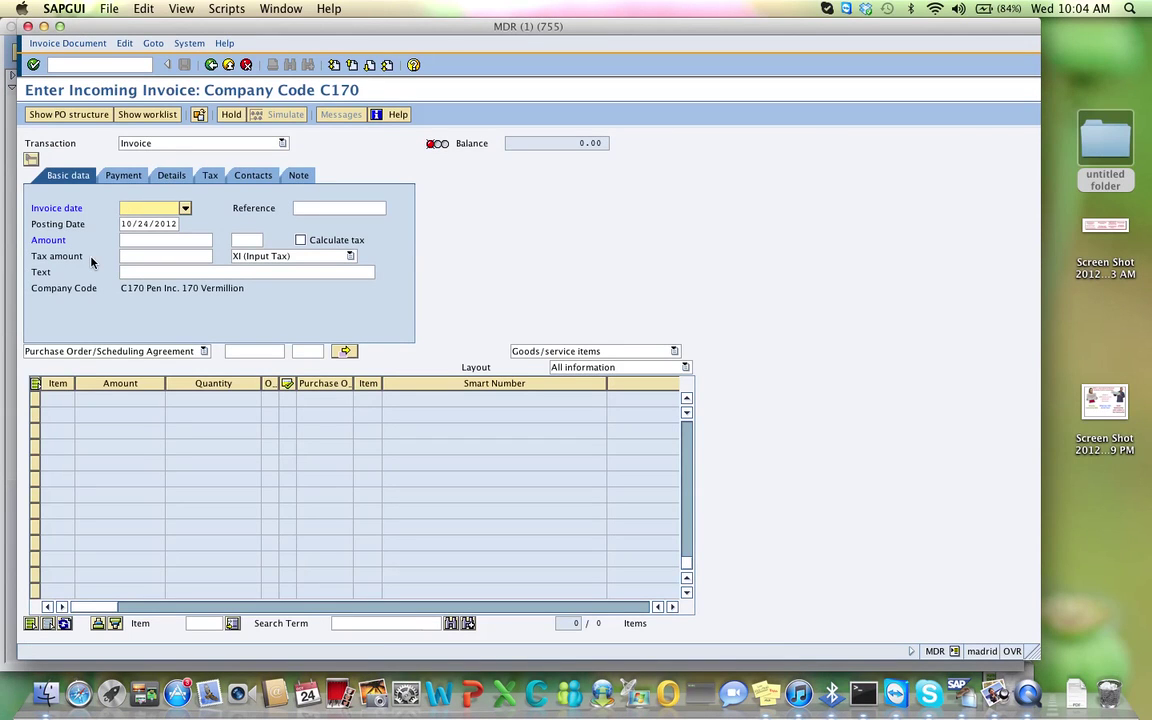
- Set the invoice date to 10/24/2012 and load the items of the received purchase order by its number
click(185, 208)
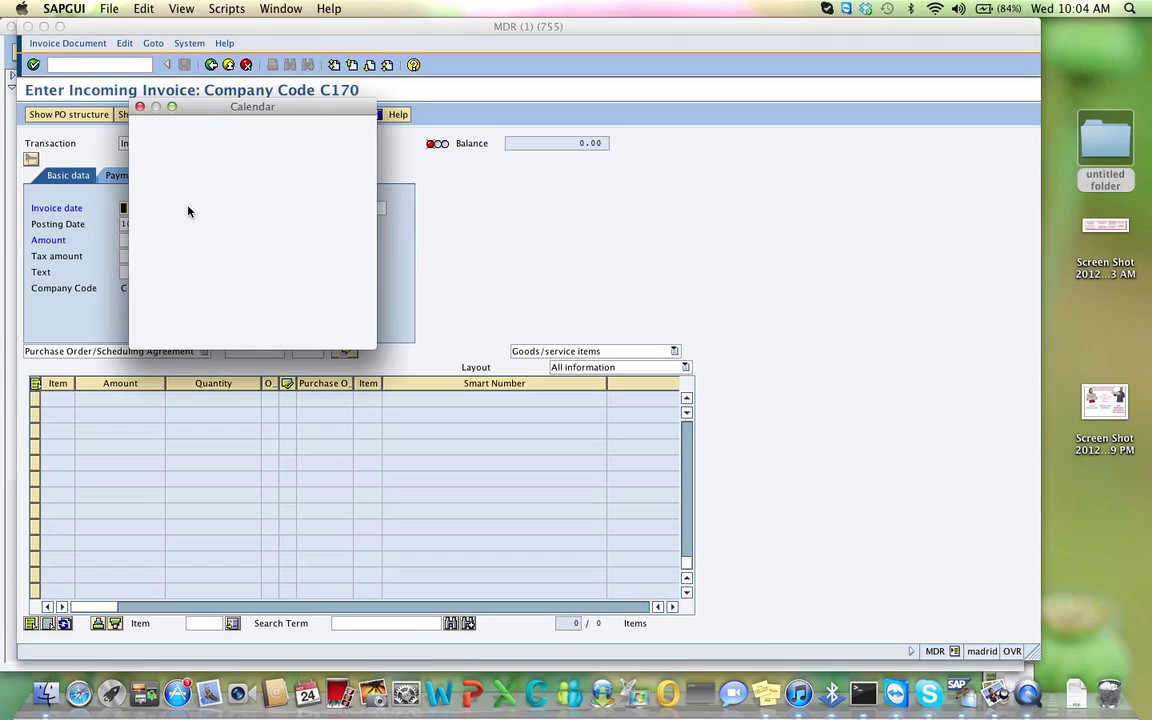
double_click(226, 231)
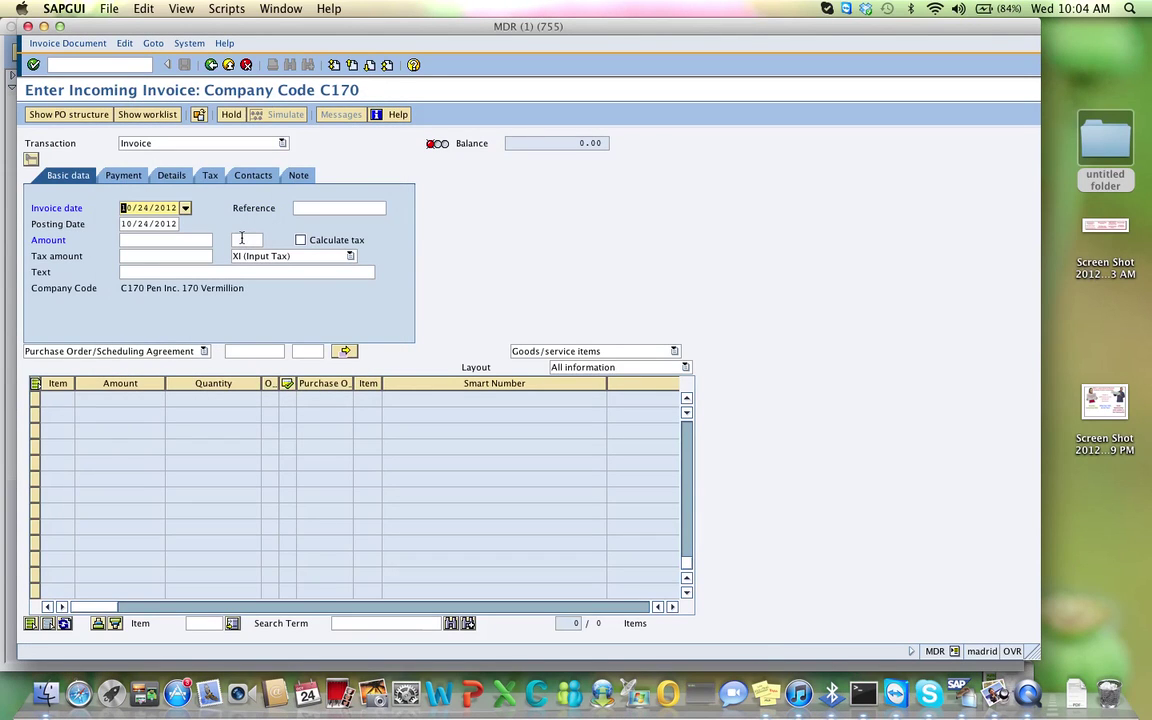
click(243, 351)
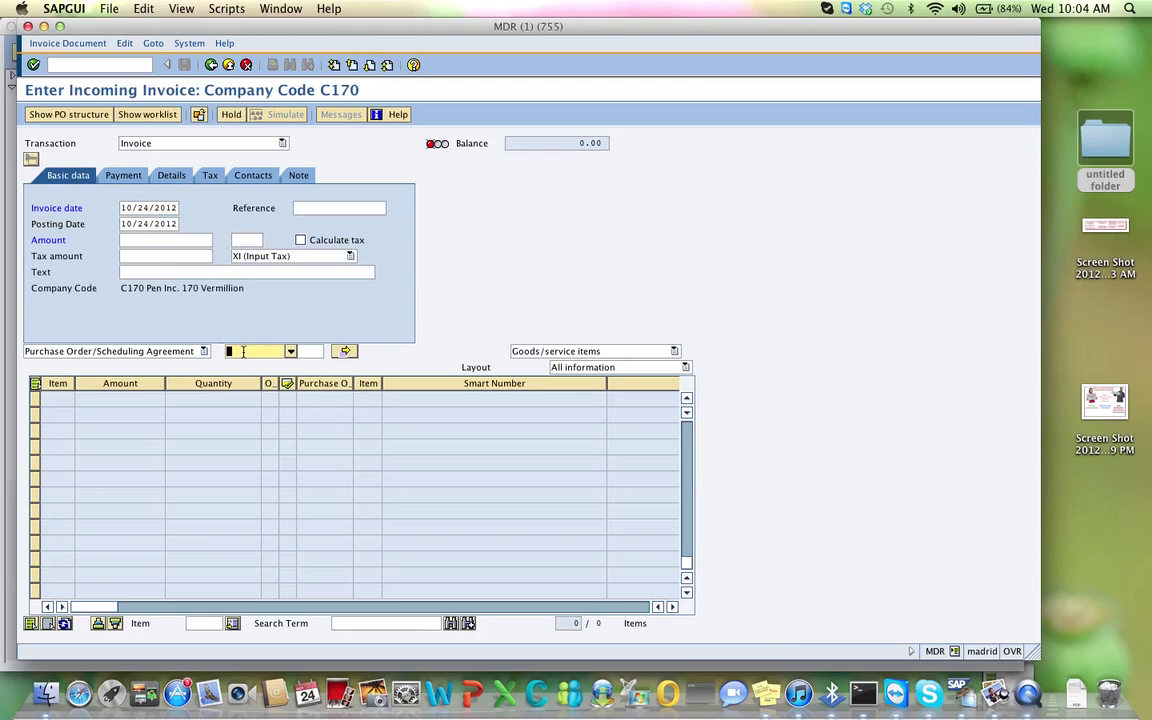
text(45)
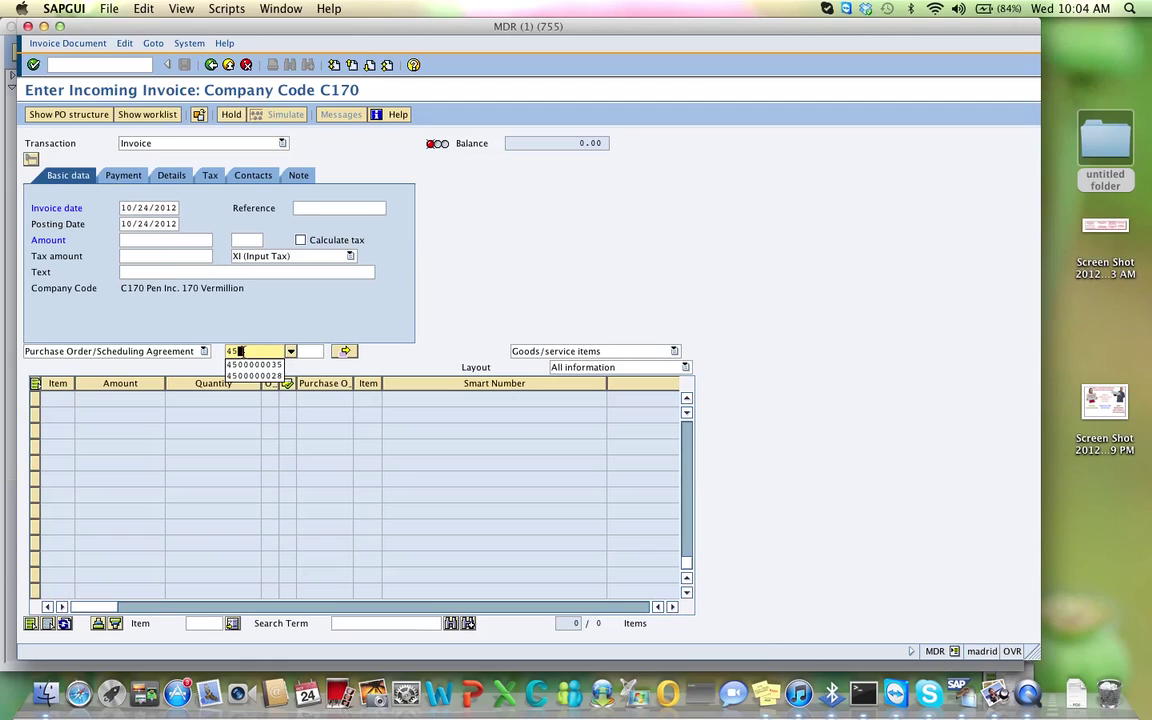
text(00000043)
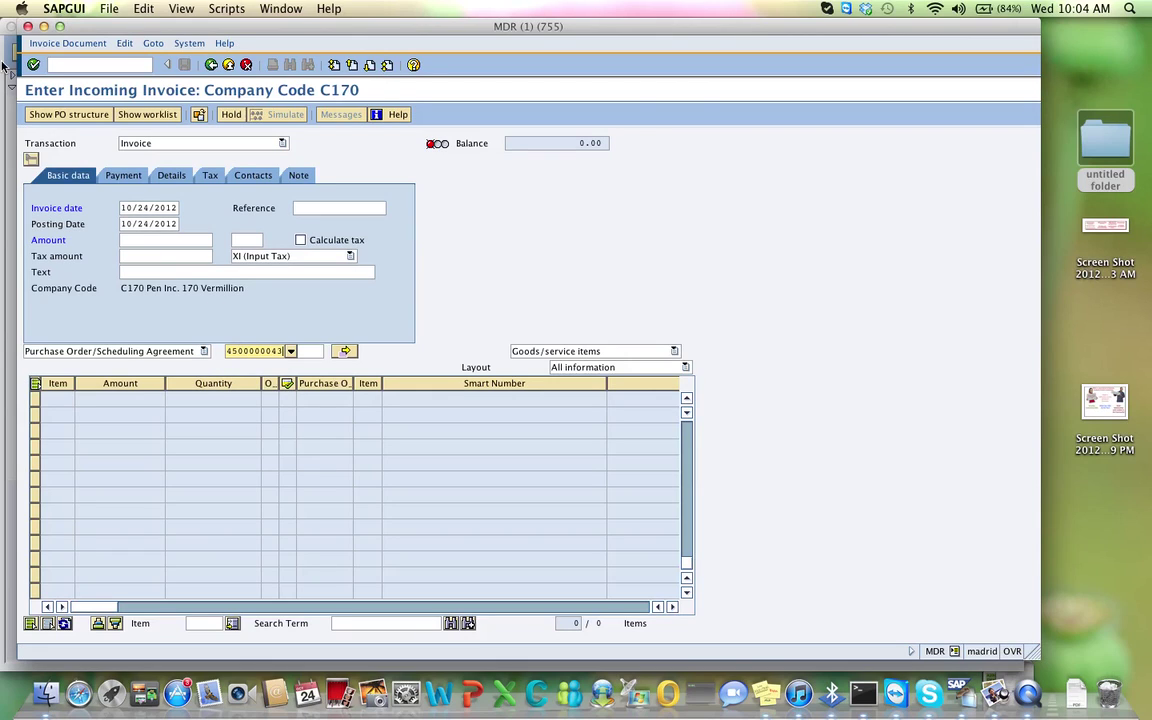
click(33, 65)
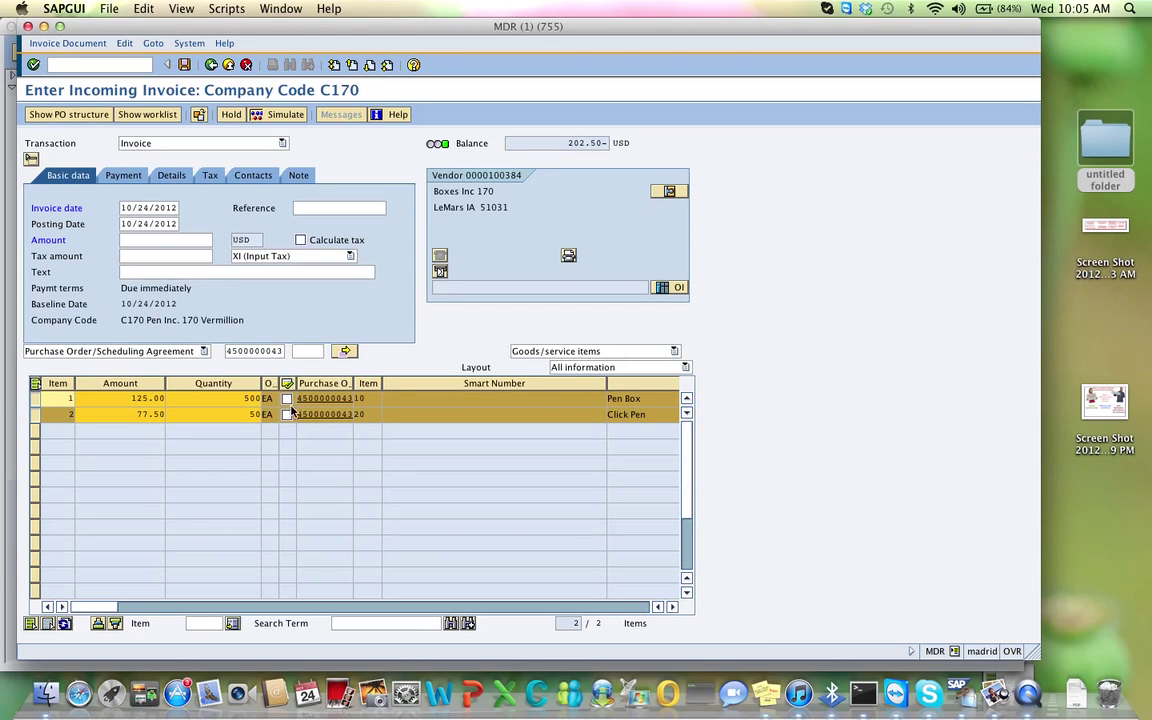
- Mark both the Pen Box and Click Pen invoice items as booked OK and set the invoice amount to 202.50
click(287, 399)
click(287, 414)
click(171, 237)
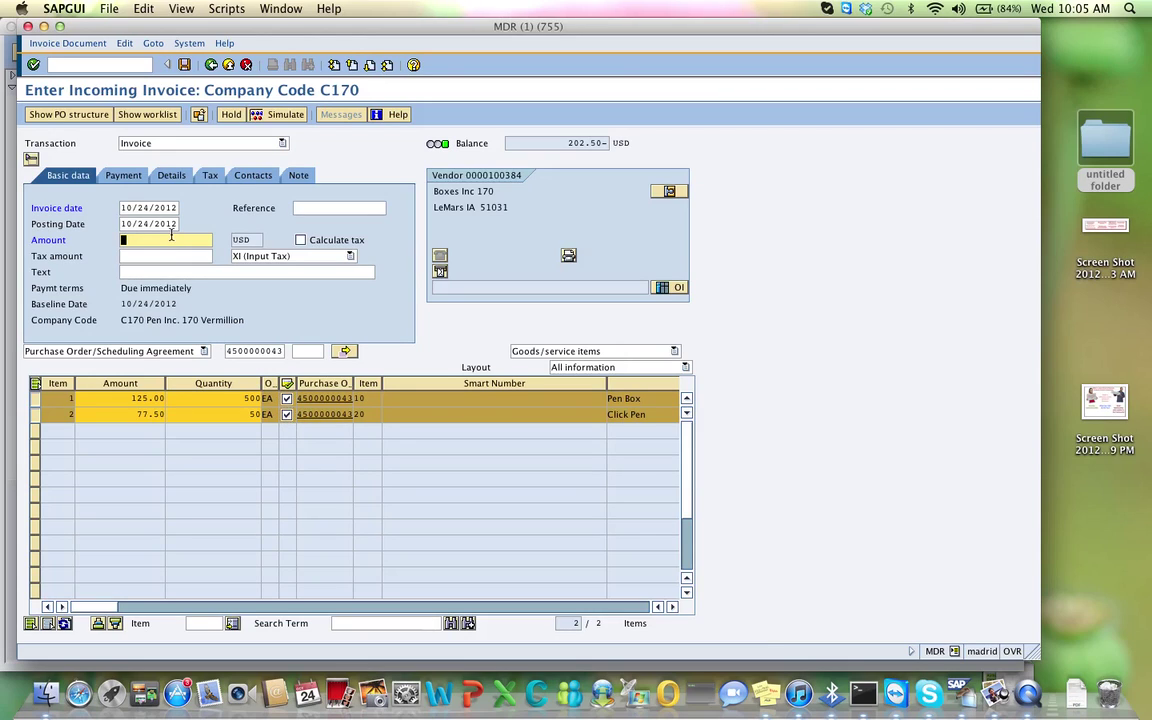
text(202.)
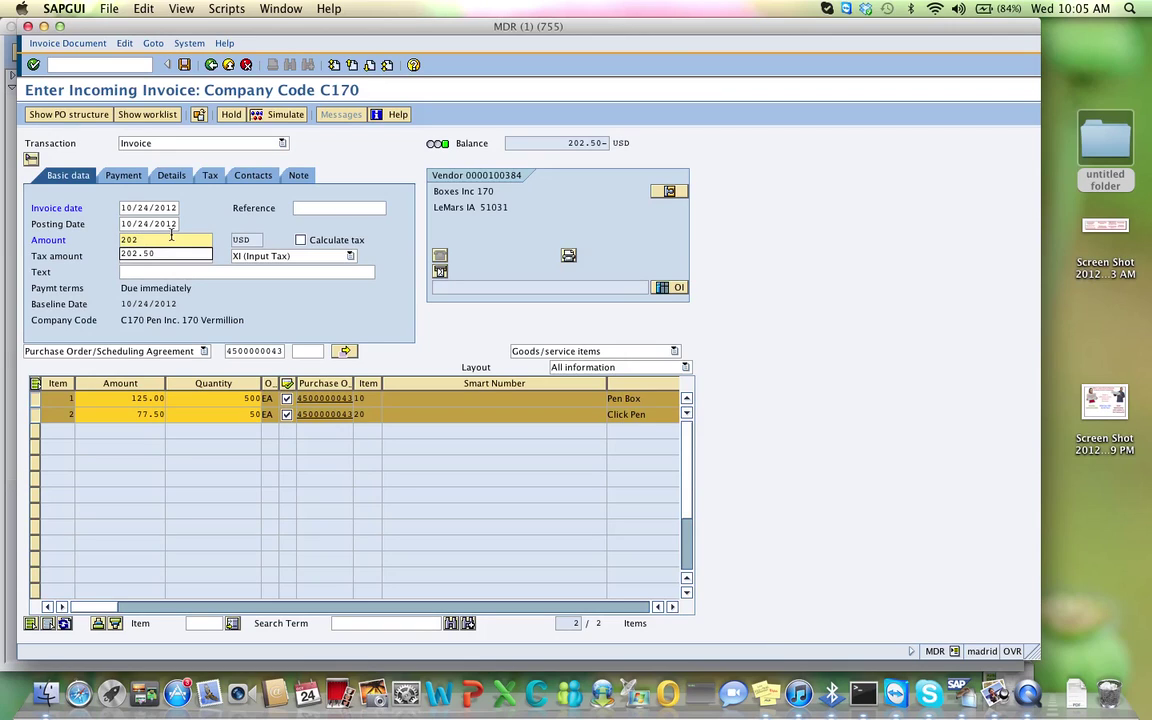
text(50)
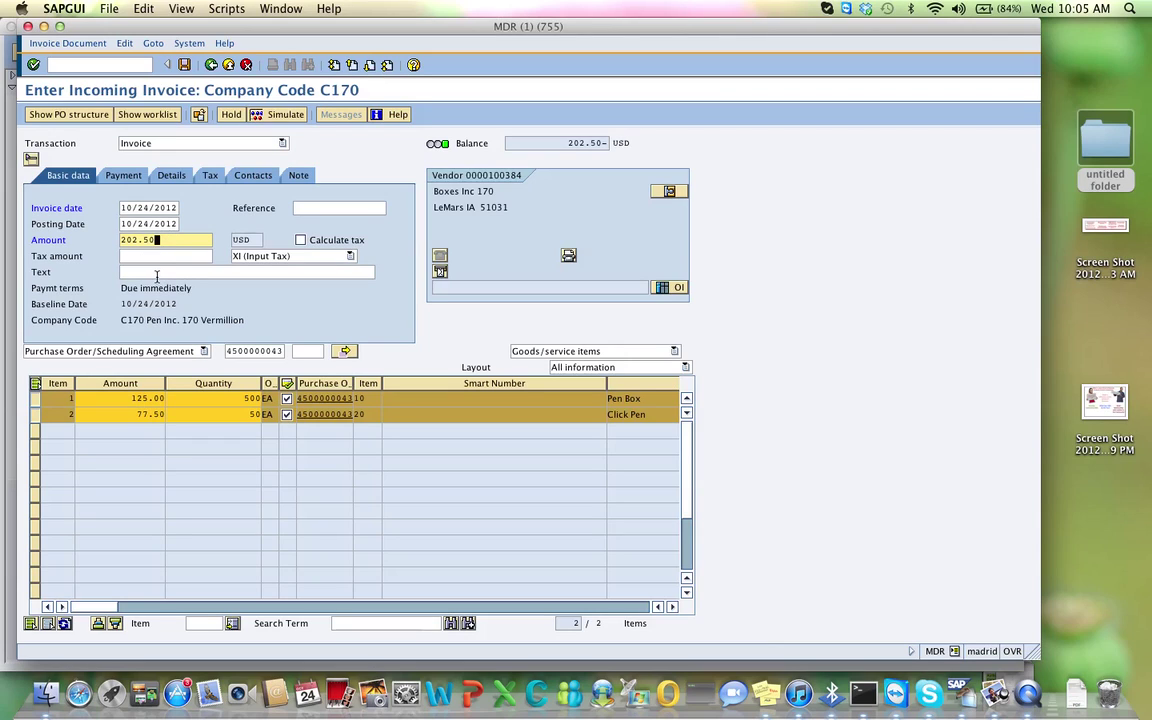
- Set the invoice's text to "Invoice 123-170", adapting the earlier entry "Invoice 123-147"
click(157, 273)
text(I)
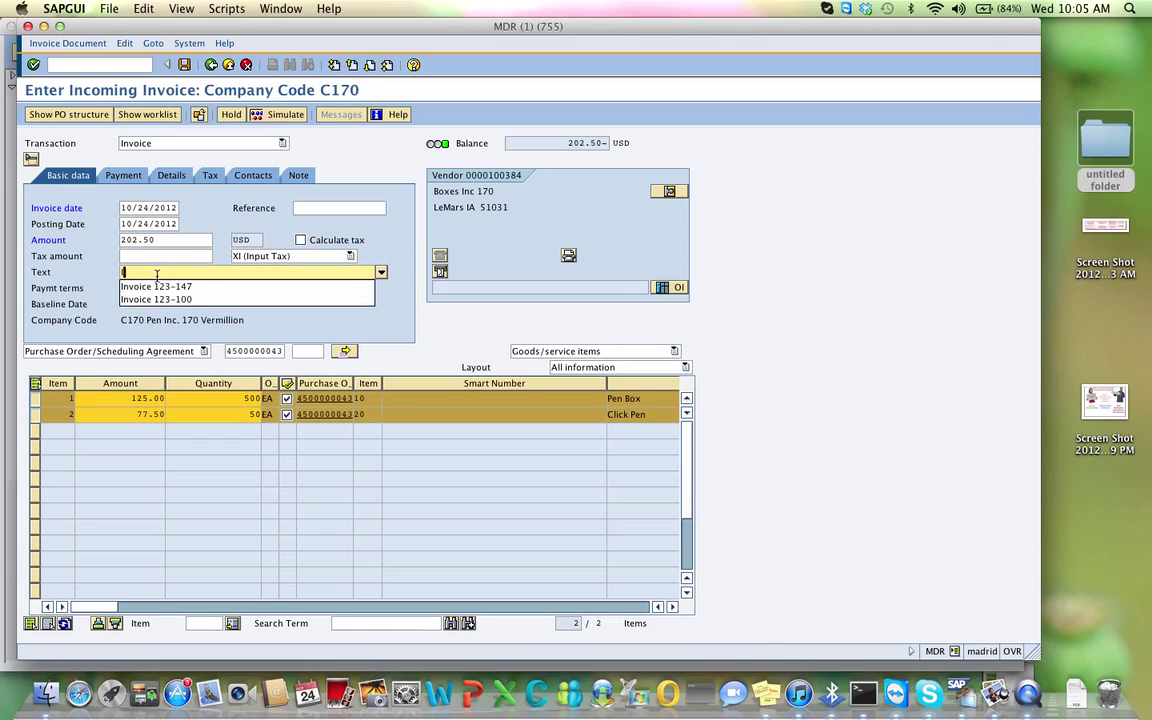
click(214, 286)
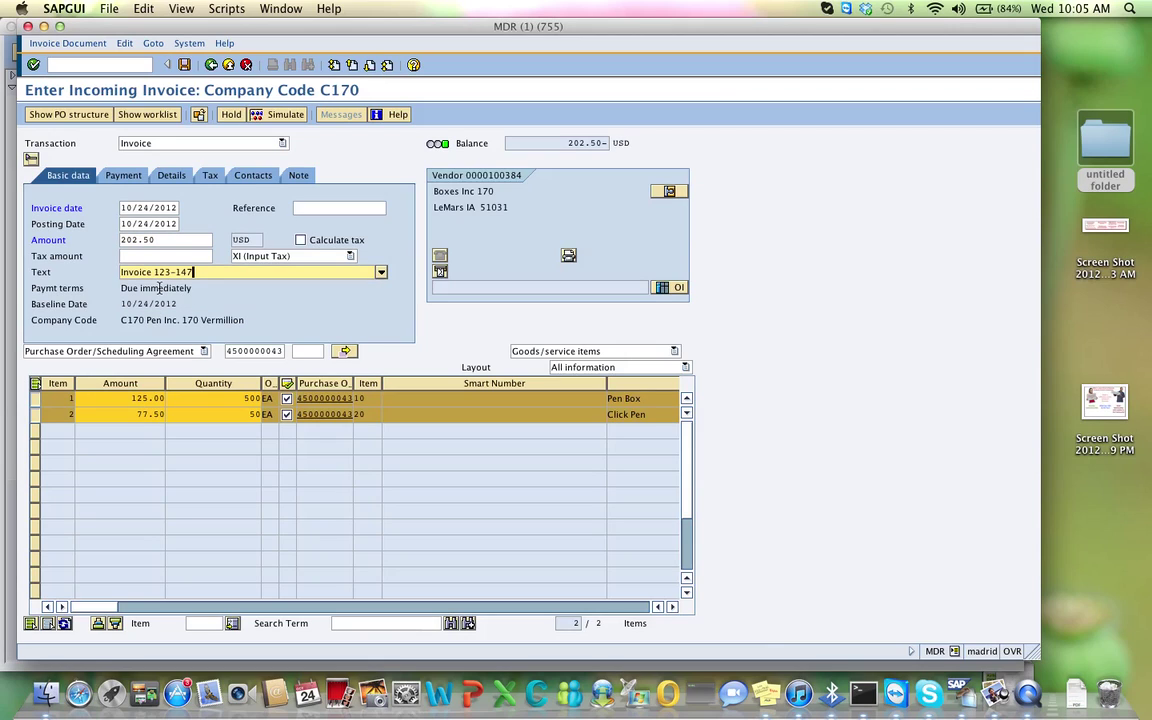
key(BackSpace)
key(BackSpace)
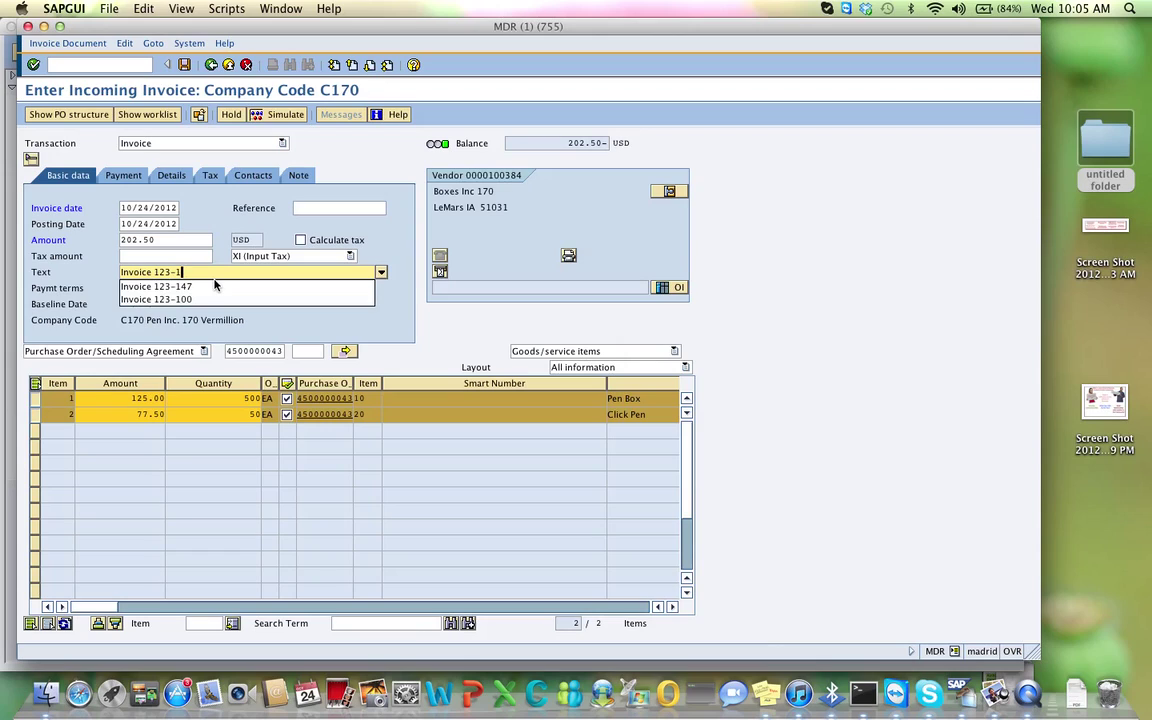
text(70)
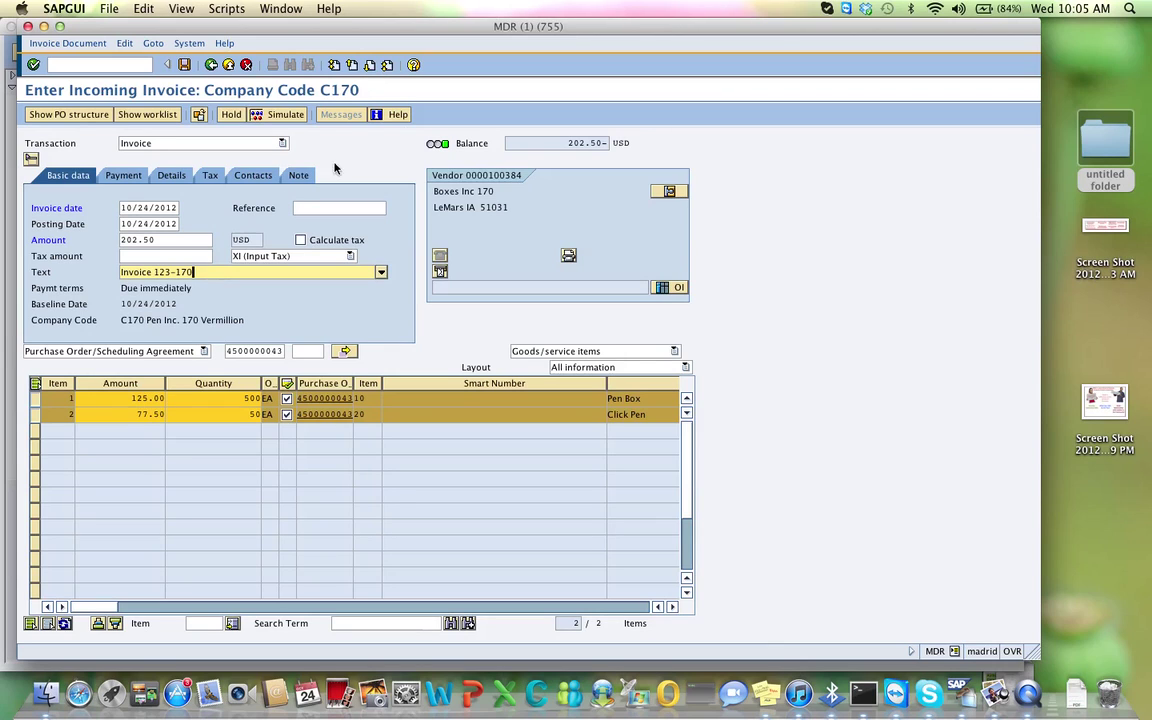
- Simulate the incoming invoice document, post it, and exit invoice entry
click(275, 115)
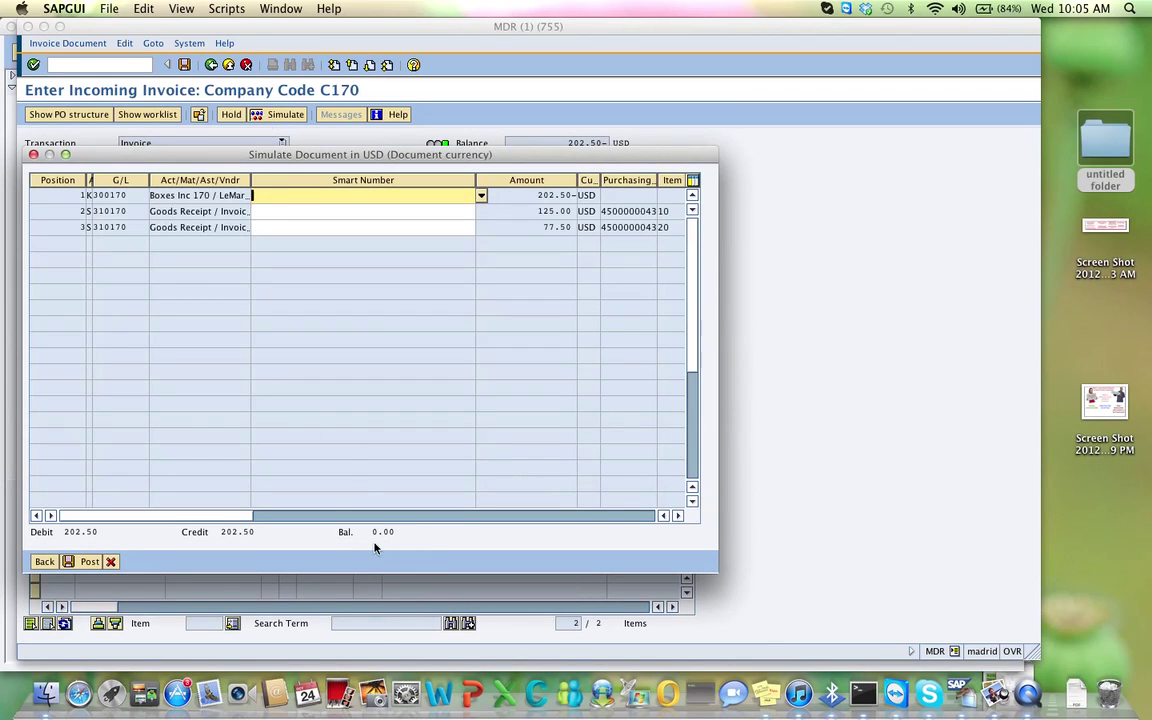
click(90, 564)
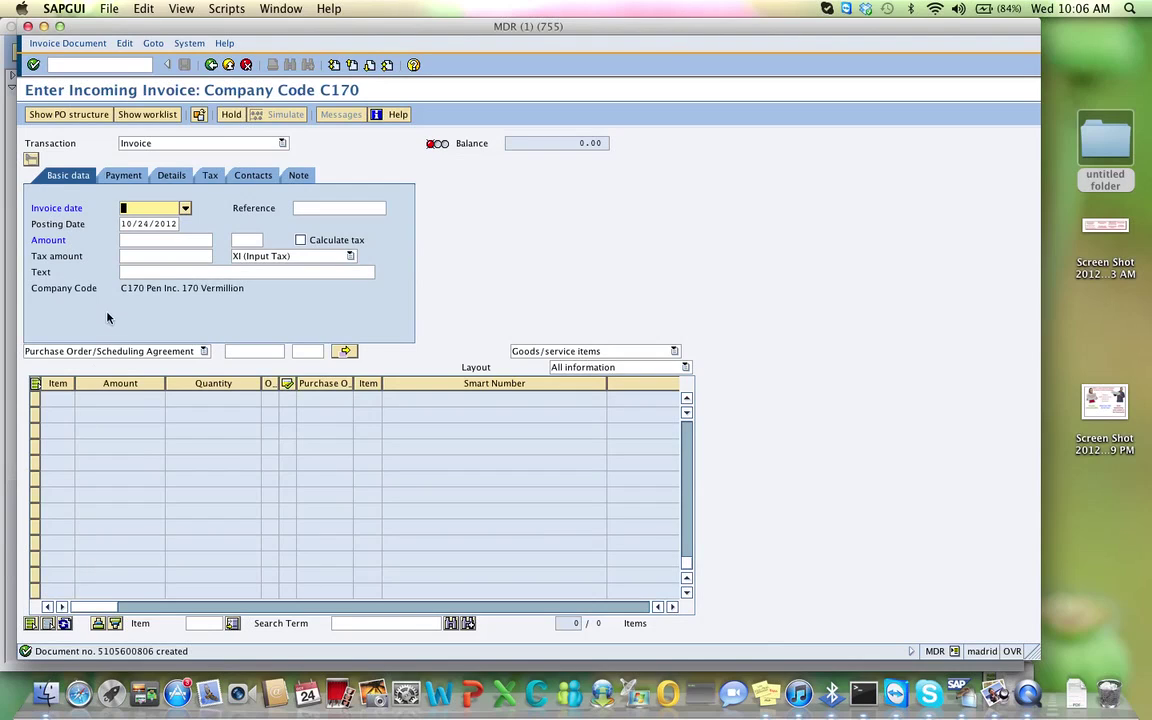
click(228, 65)
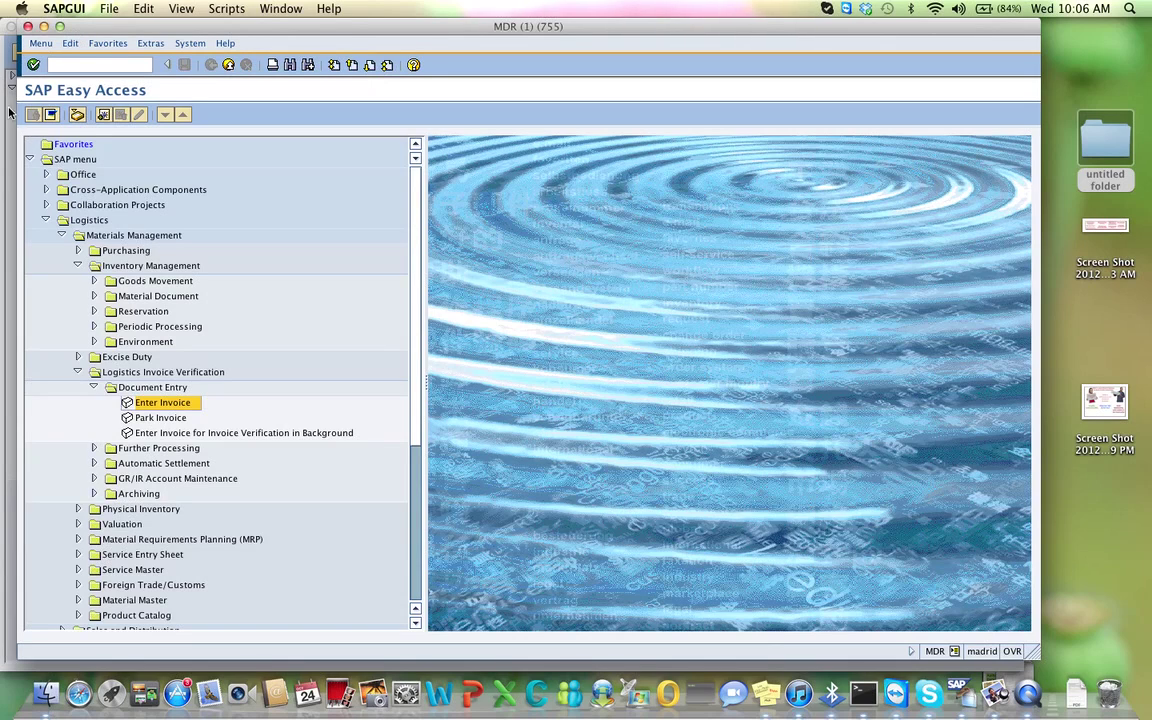
- Collapse Logistics and open the outgoing payment Post transaction from Financial Accounting's Accounts Payable Document Entry folder
click(46, 220)
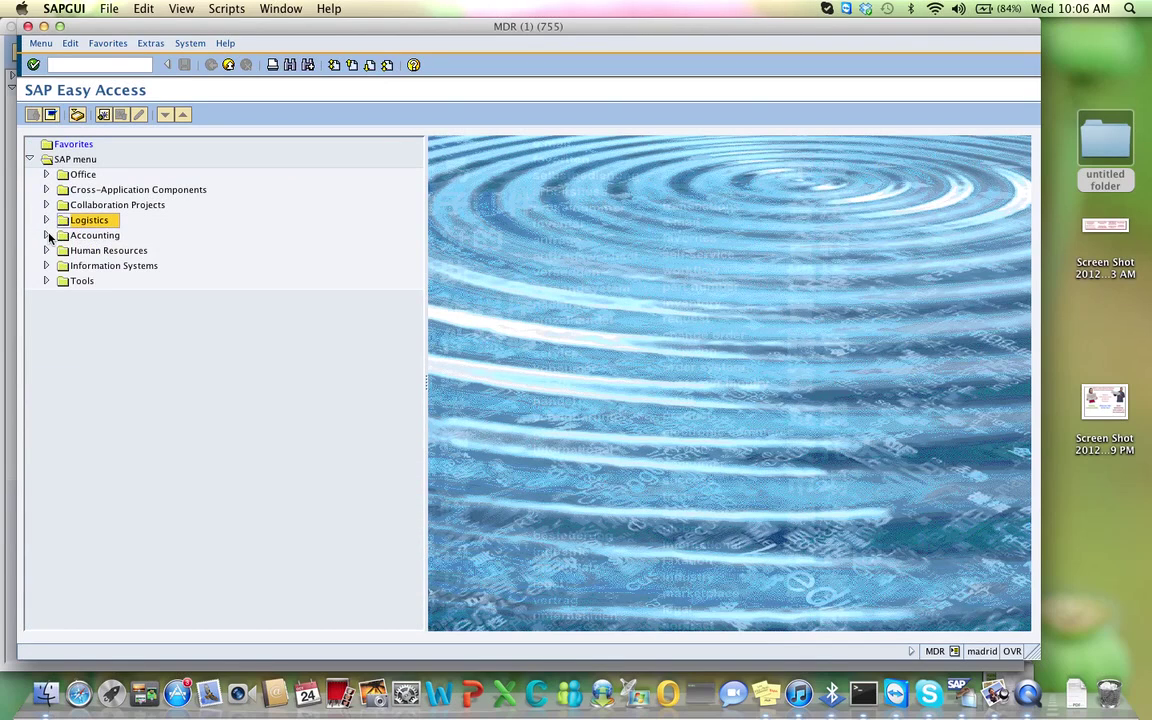
click(47, 235)
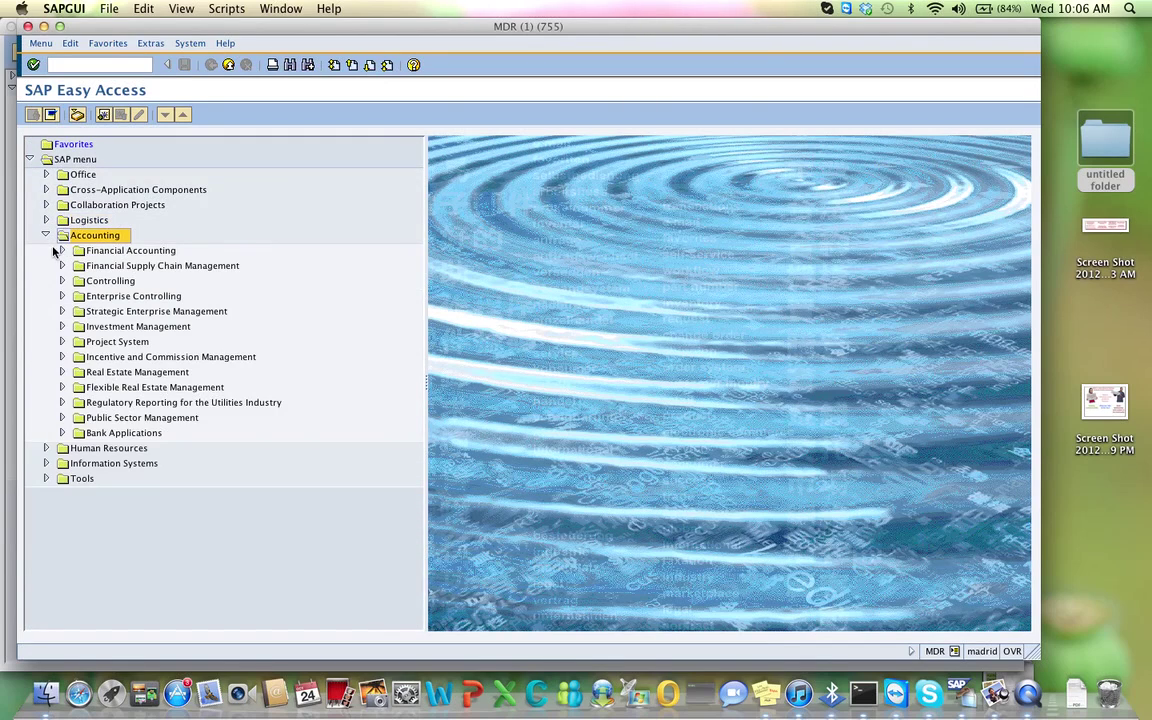
click(64, 251)
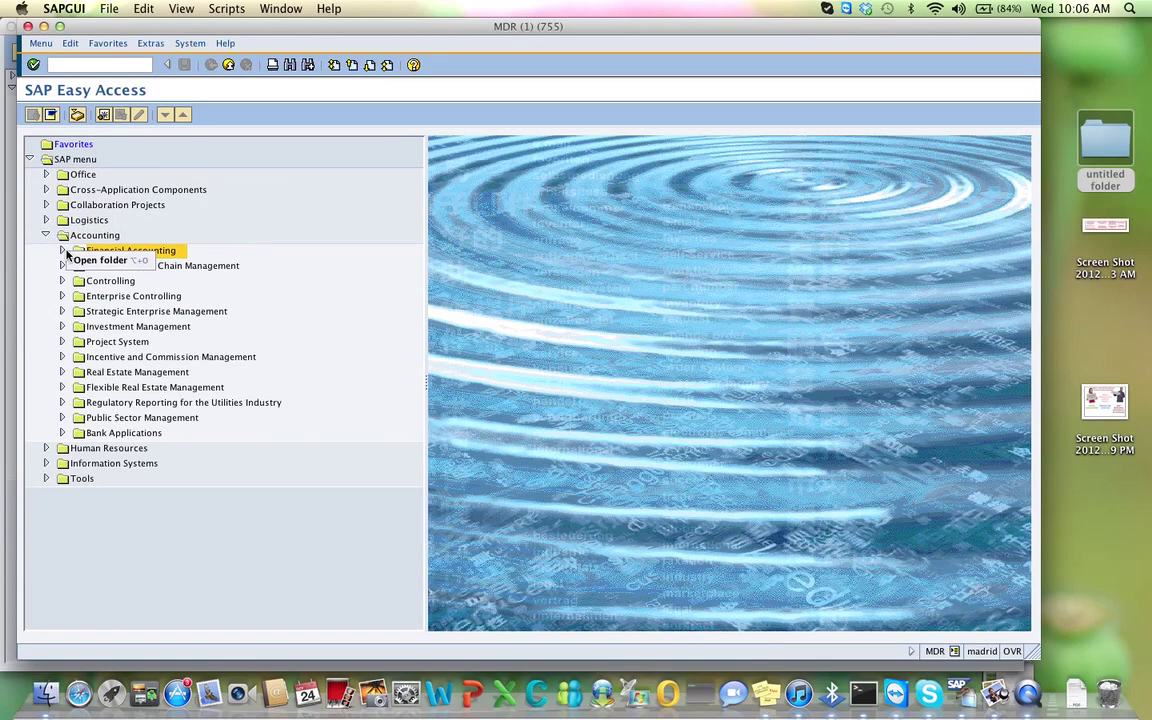
click(62, 252)
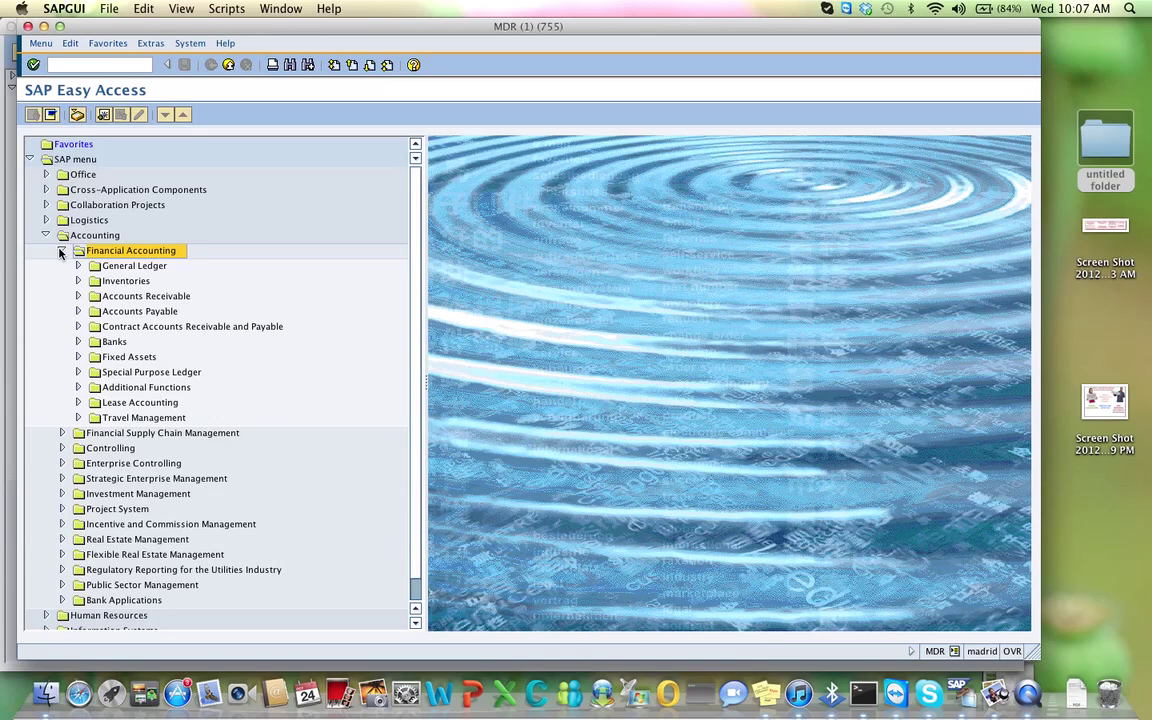
click(80, 313)
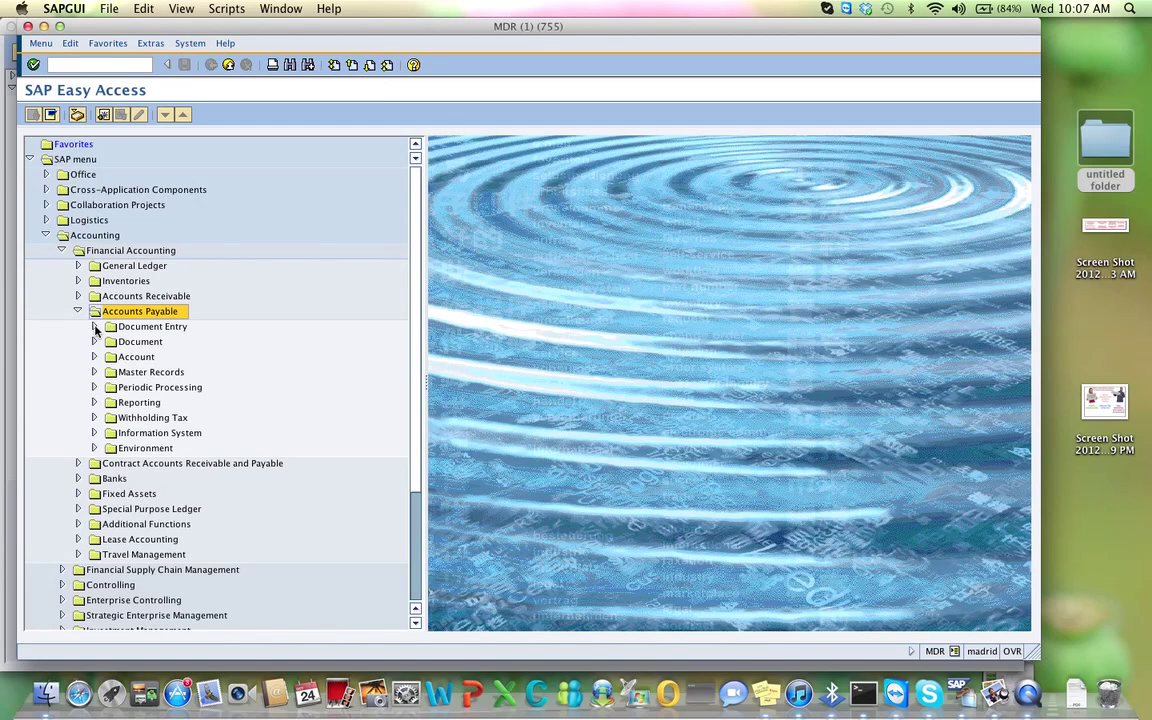
click(95, 327)
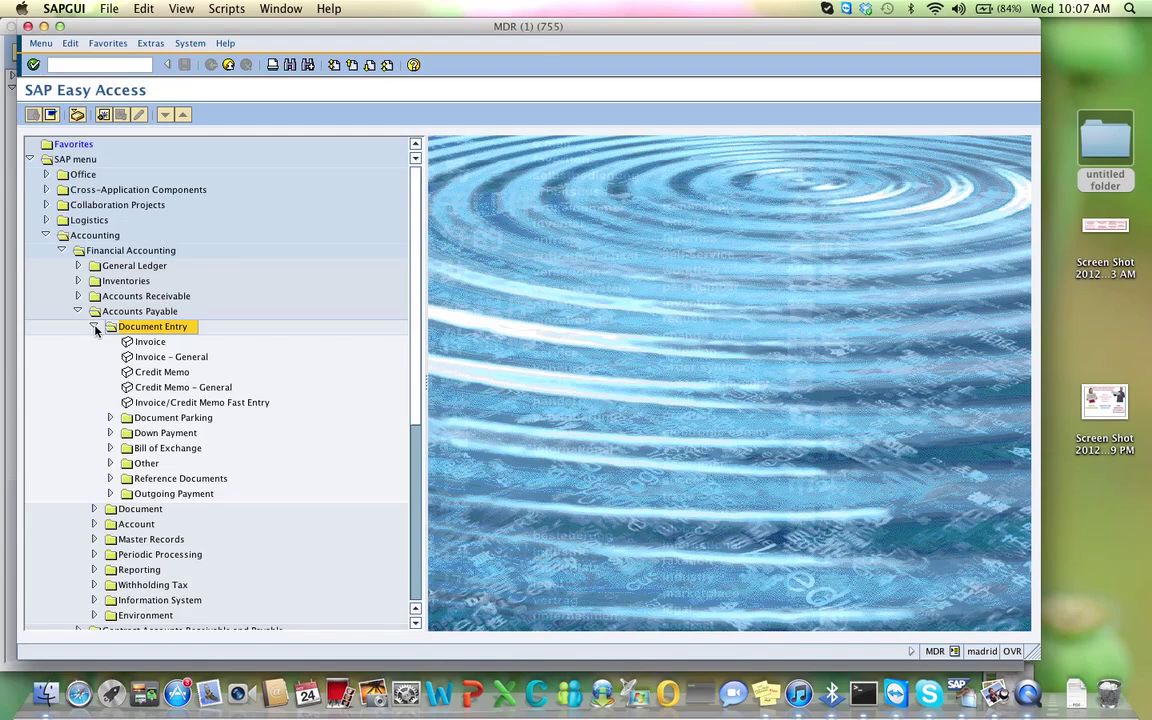
click(94, 327)
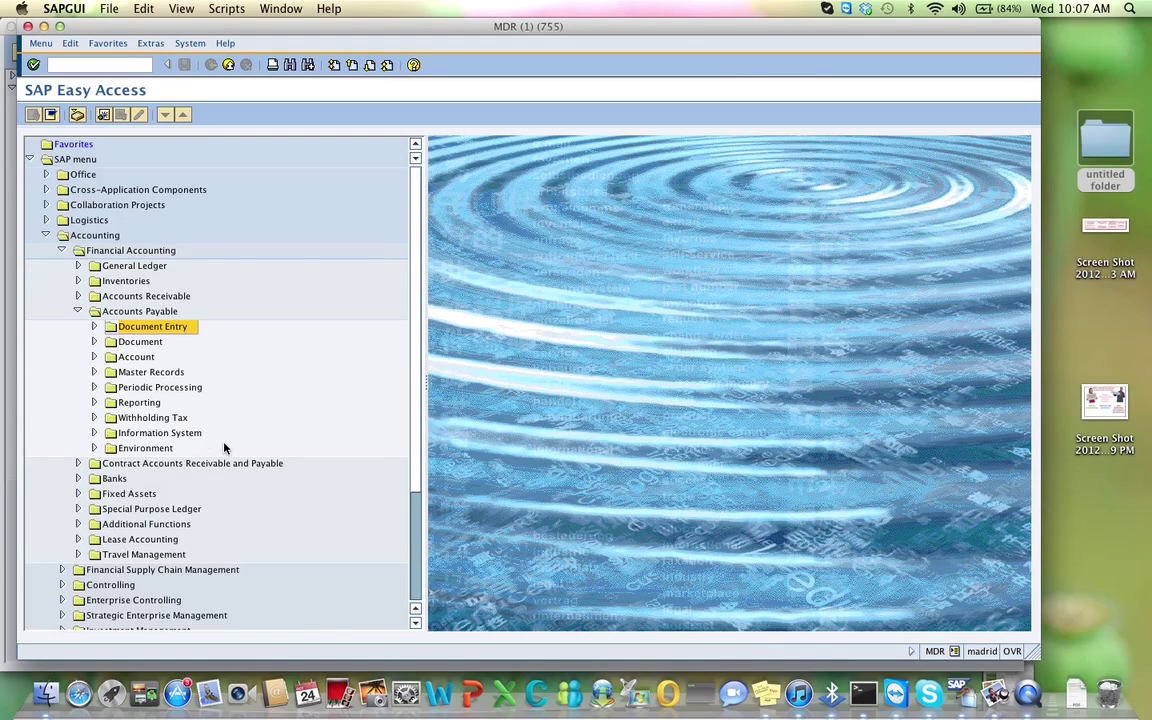
click(94, 327)
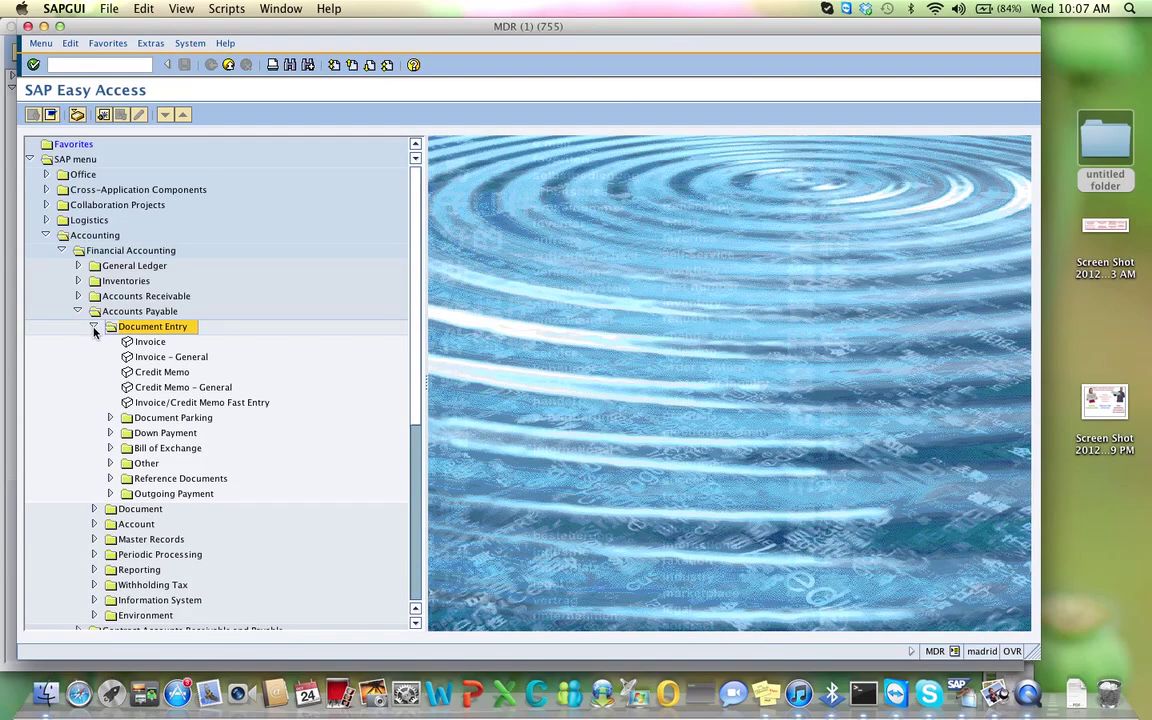
click(110, 494)
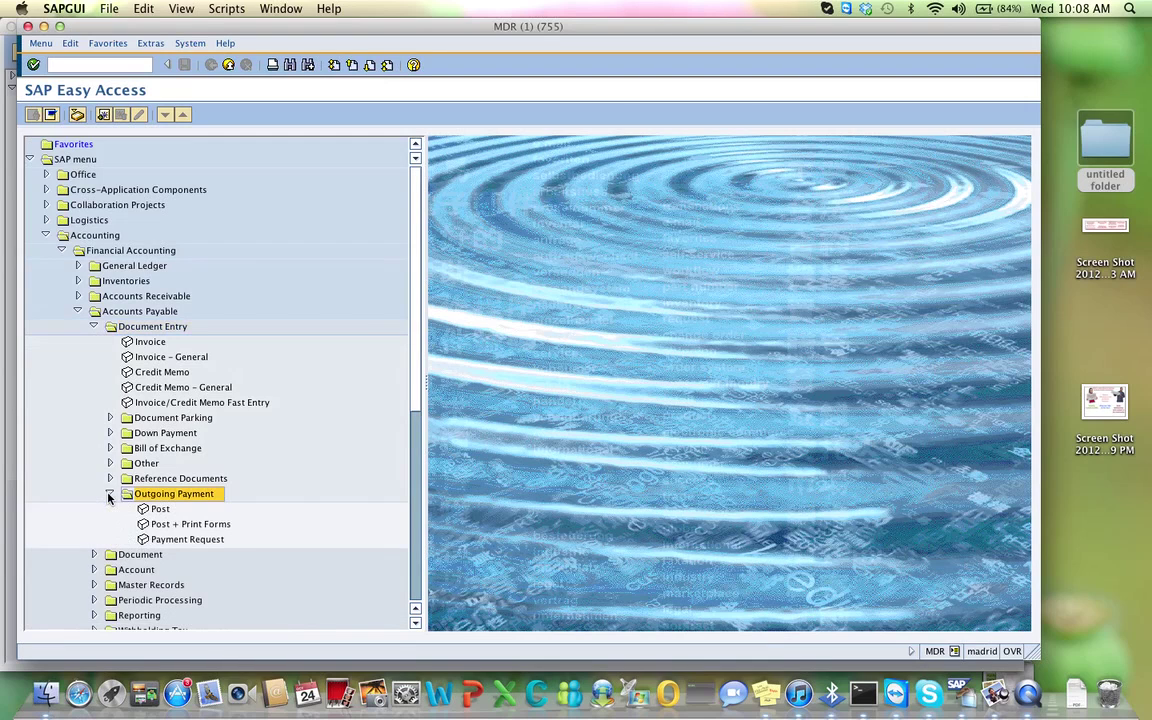
double_click(160, 514)
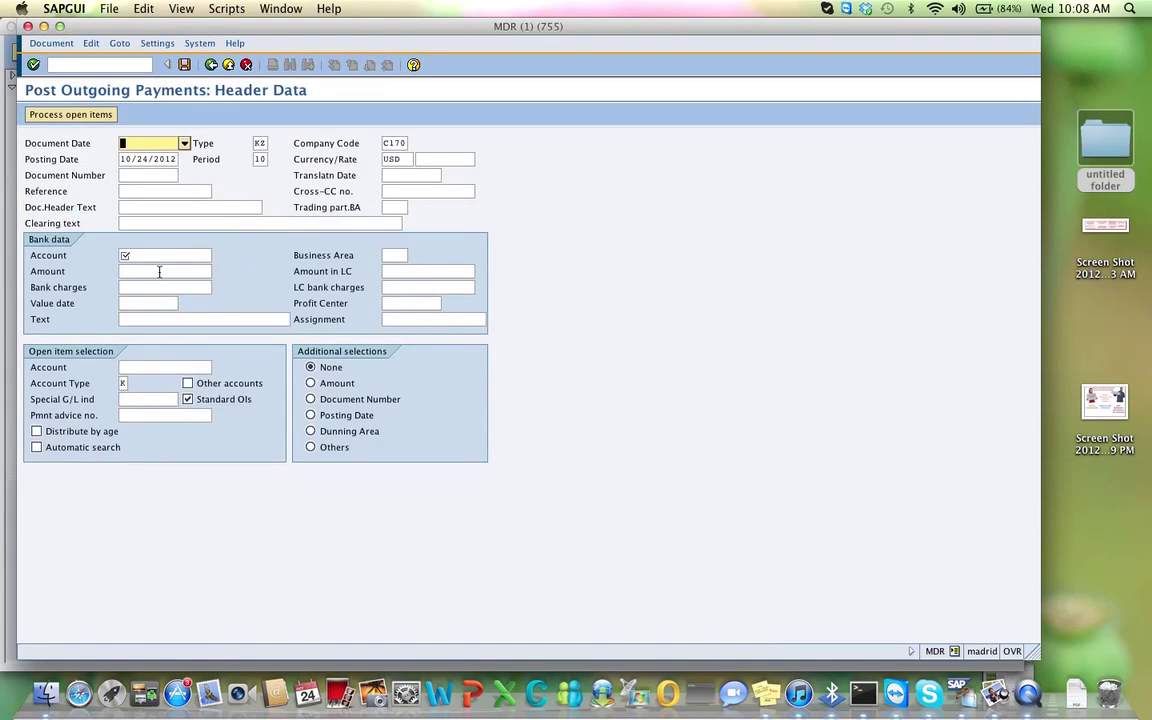
- Set the payment's document date to 10/24/2012 and enter the bank account number in the bank data
click(184, 143)
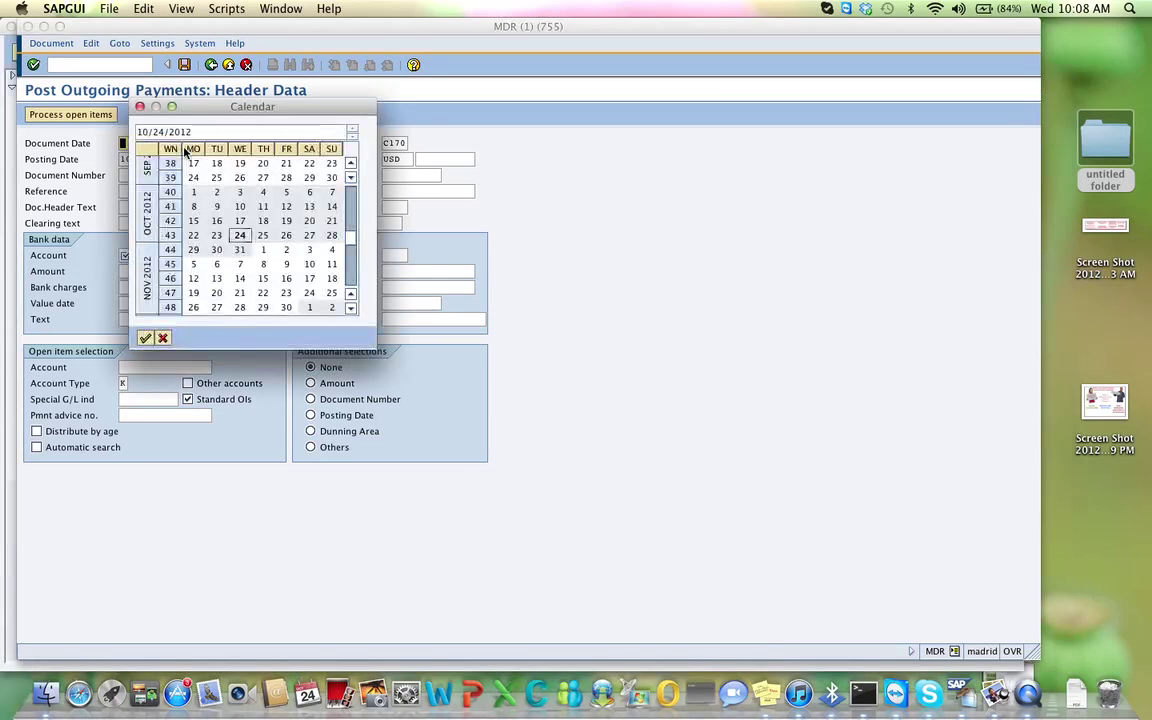
double_click(240, 236)
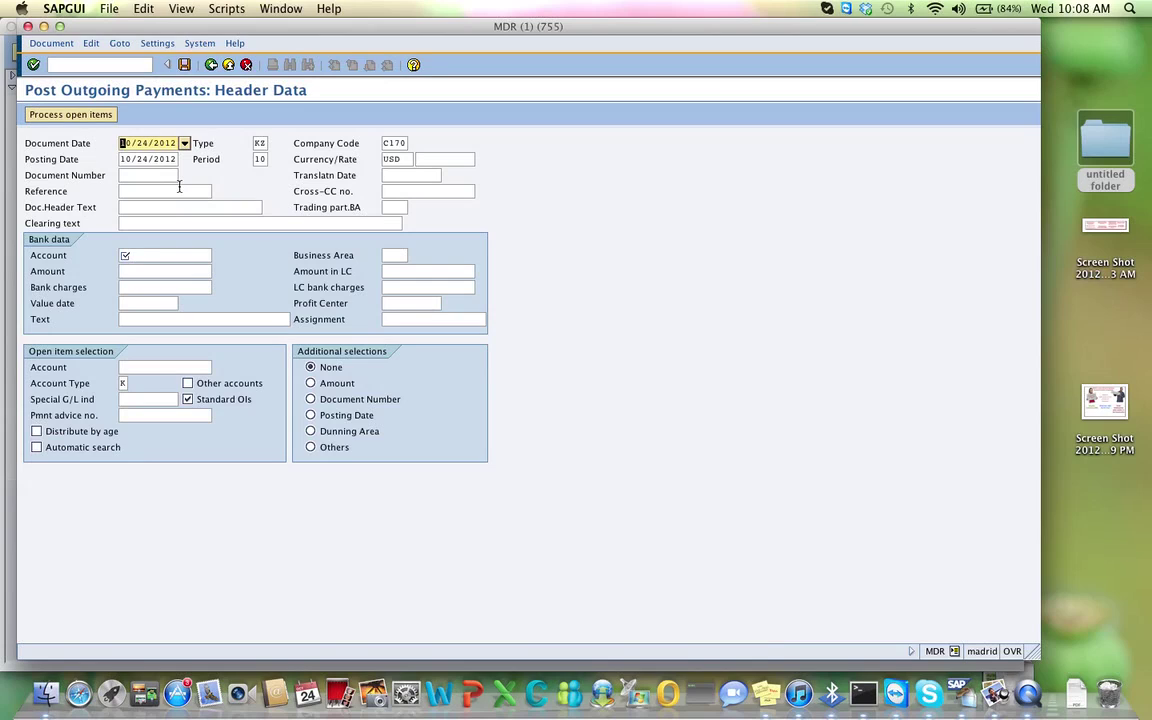
right_click(138, 250)
click(124, 255)
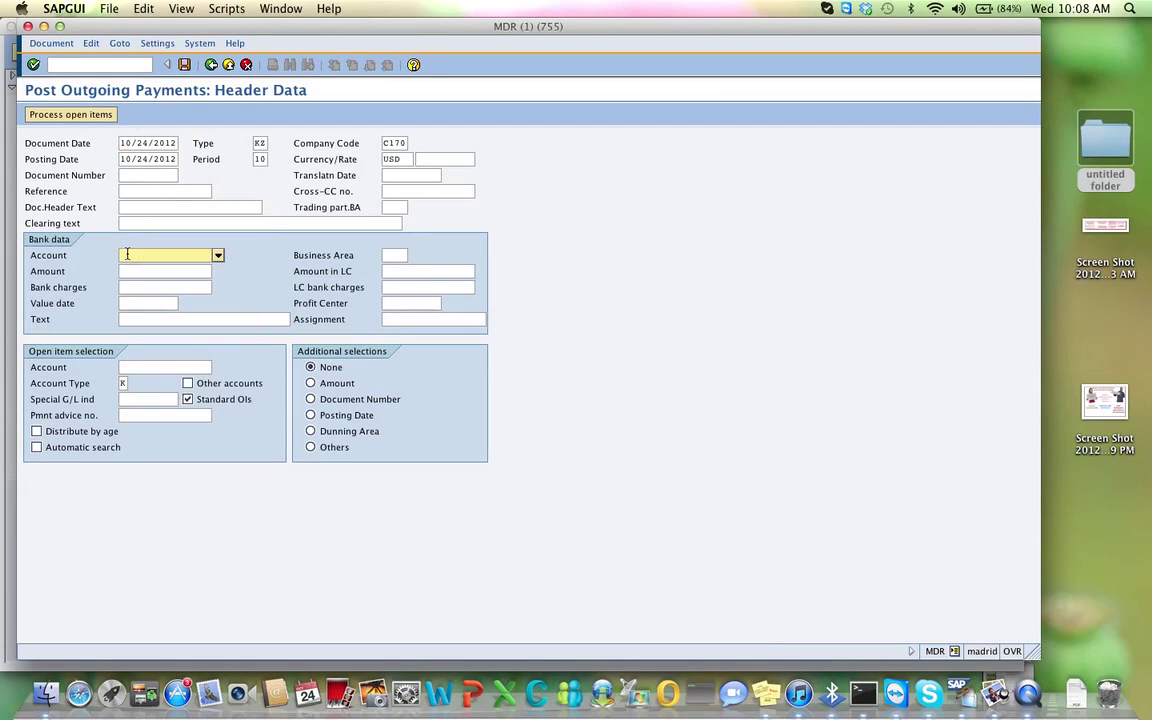
text(10017)
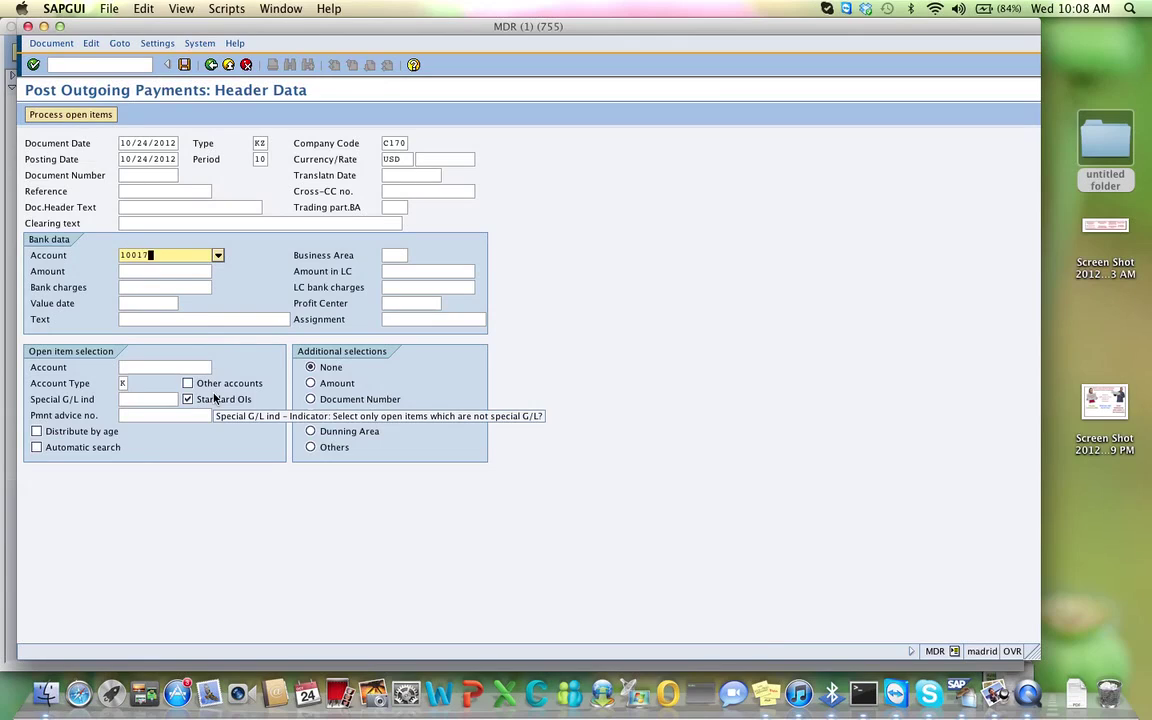
text(0)
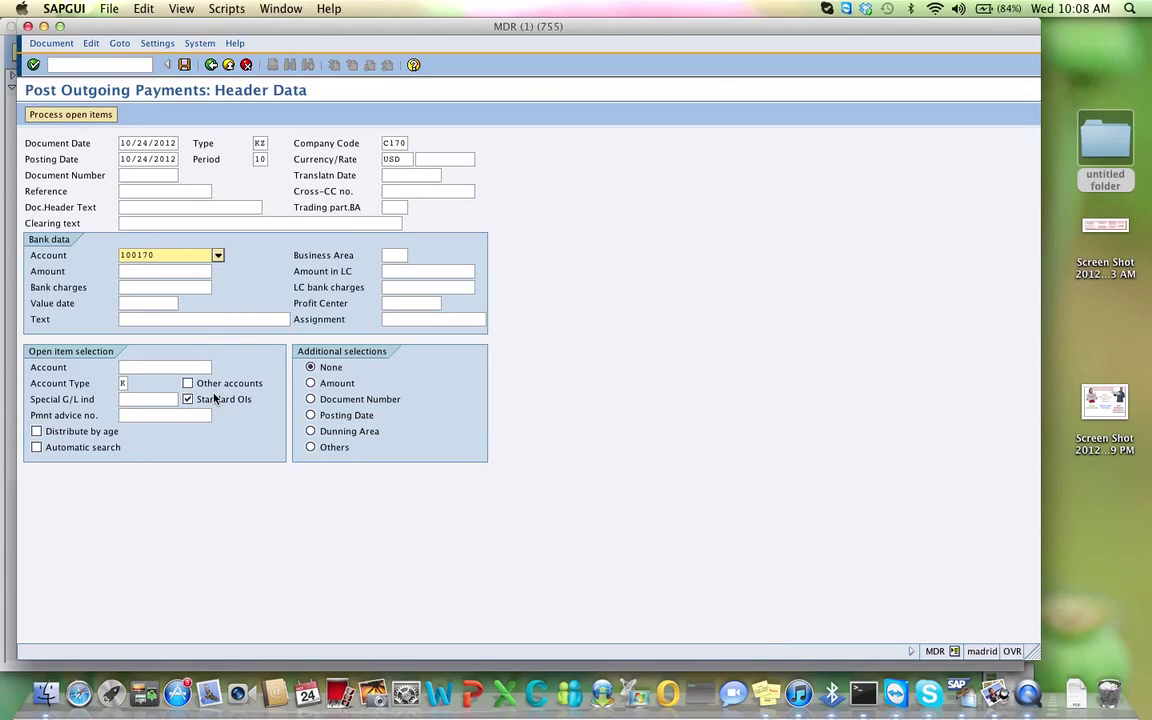
- Set the payment amount to 202.50 and its text to "Payment for goods receipt"
click(155, 271)
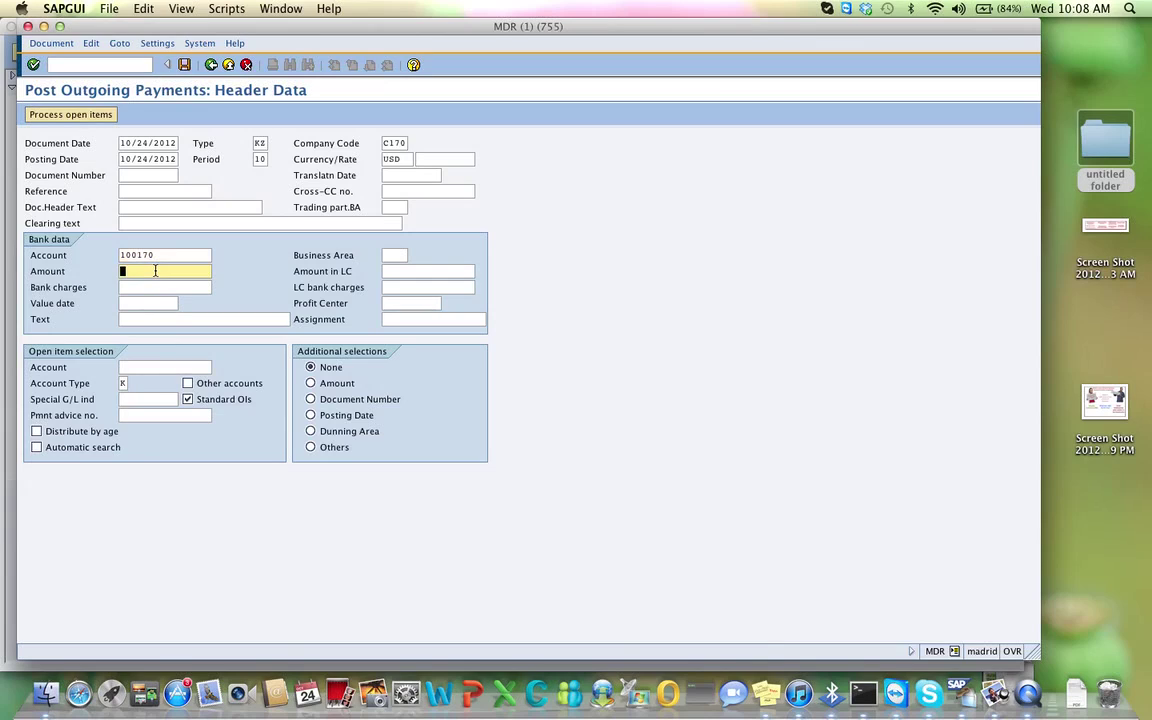
text(202.50)
click(141, 319)
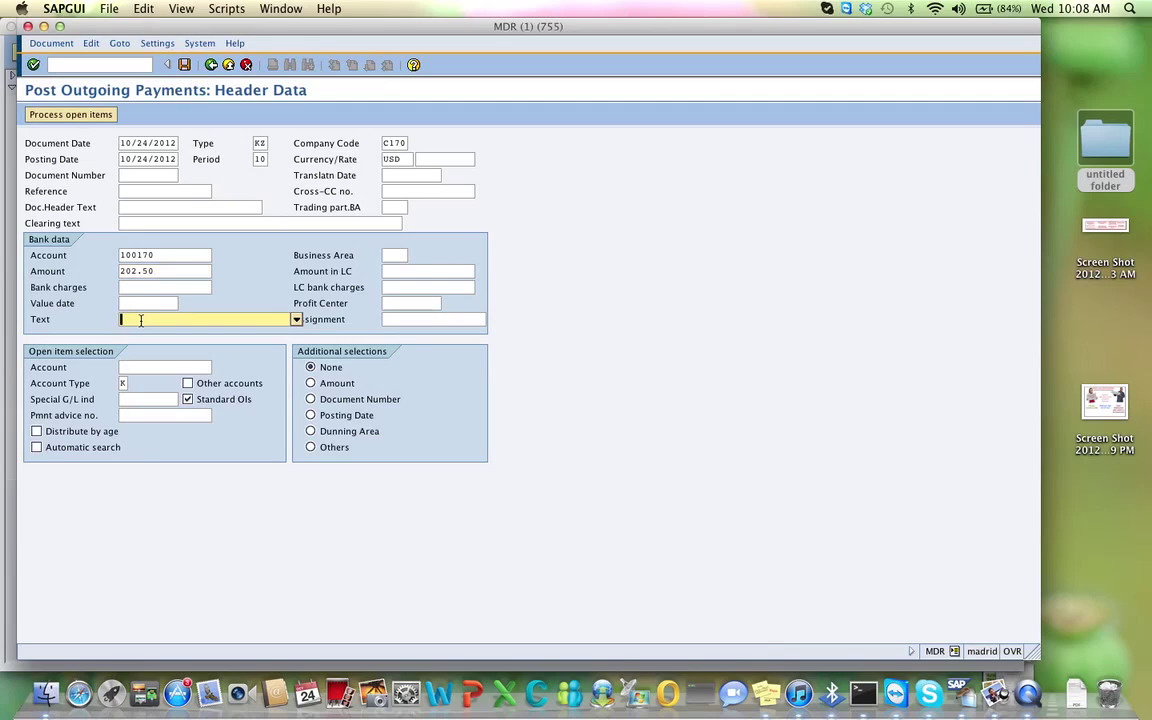
text(Payment for goods receipt)
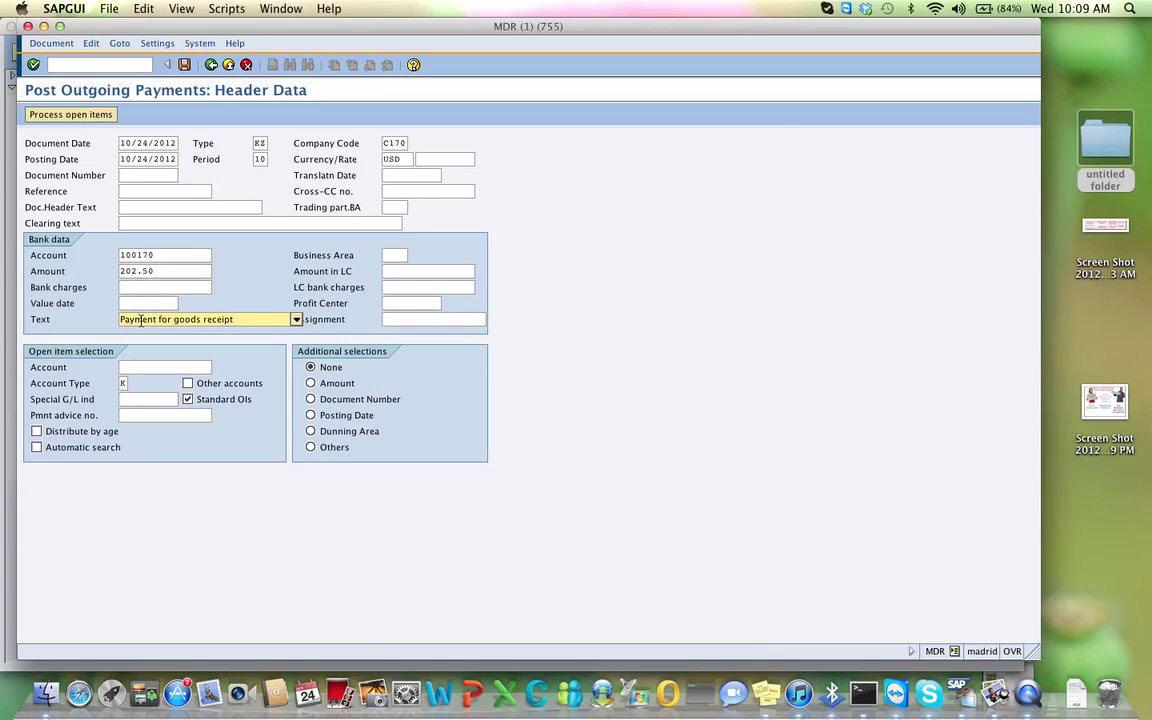
- Look up vendors by search term 170 and choose Boxes Inc 170 as the account for open item selection
click(127, 370)
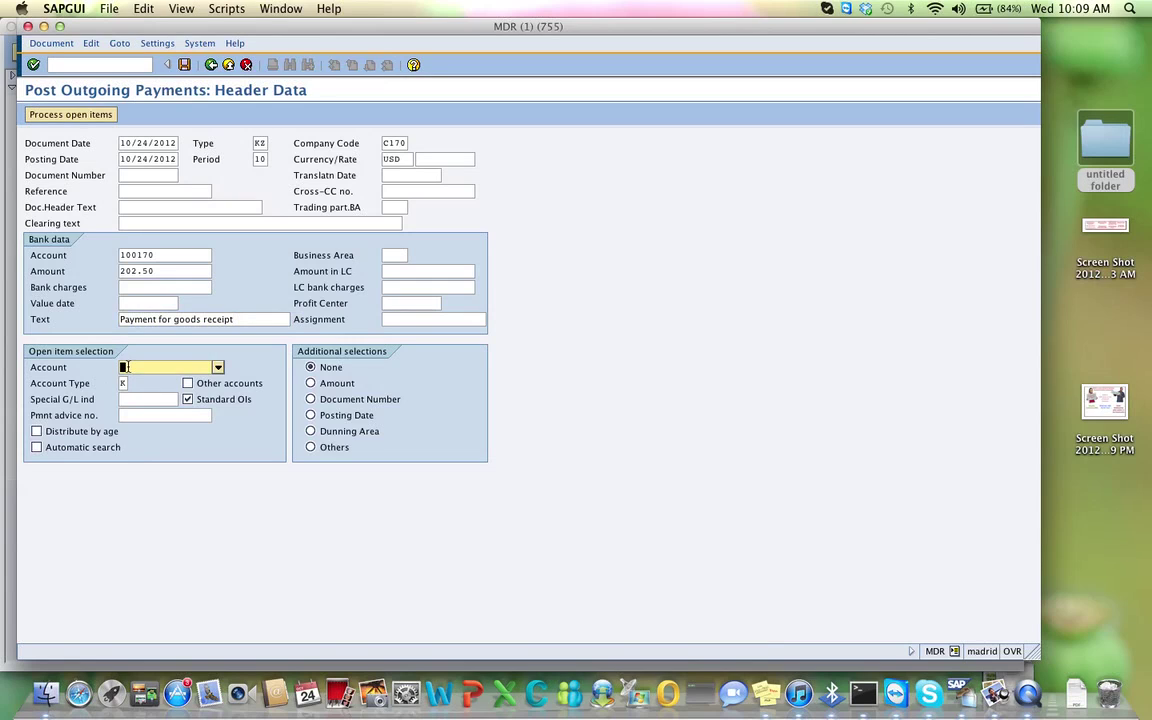
click(218, 368)
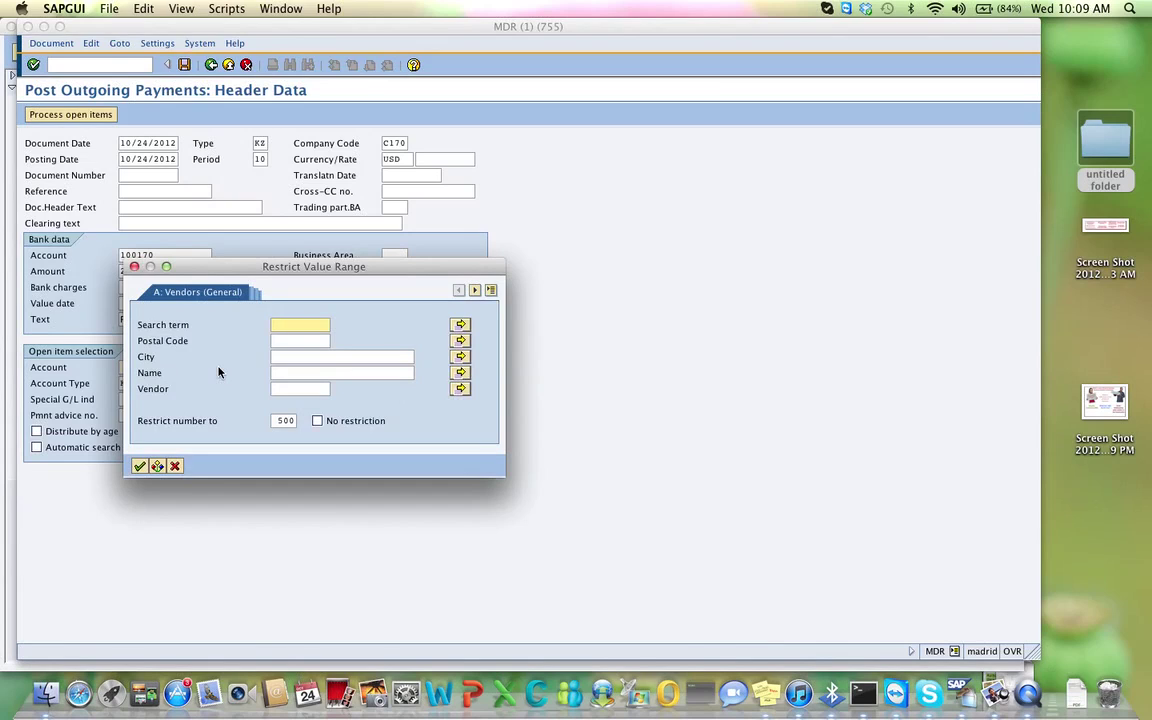
text(170)
click(140, 467)
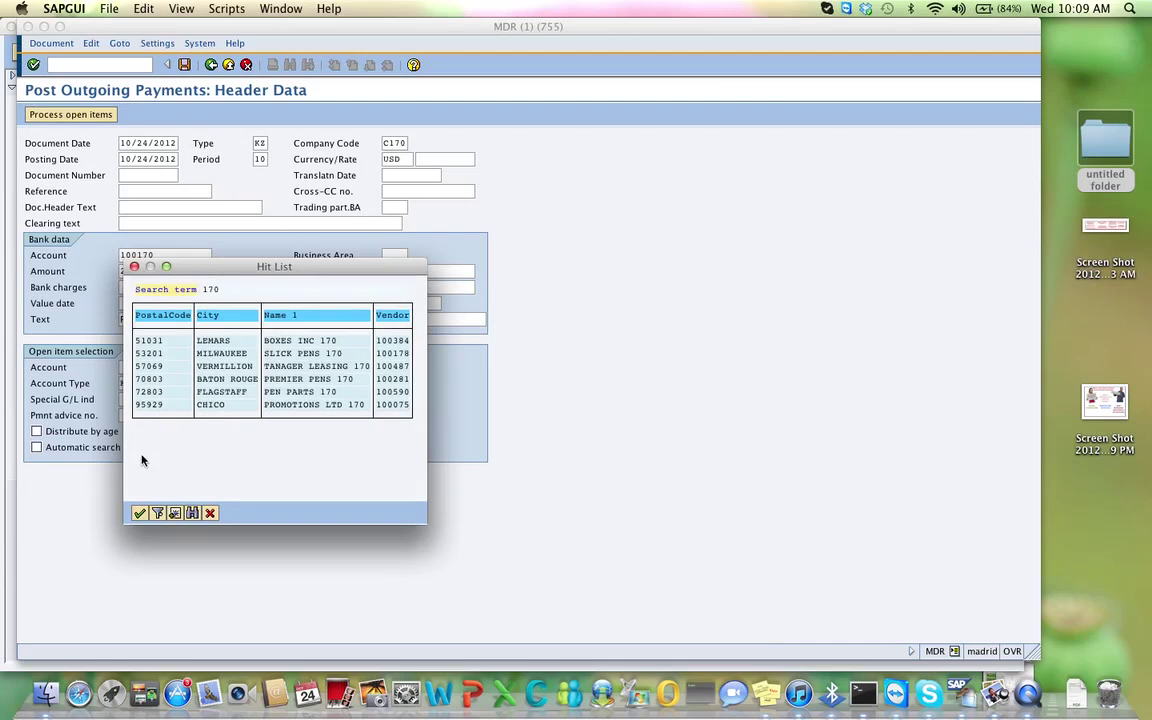
double_click(265, 340)
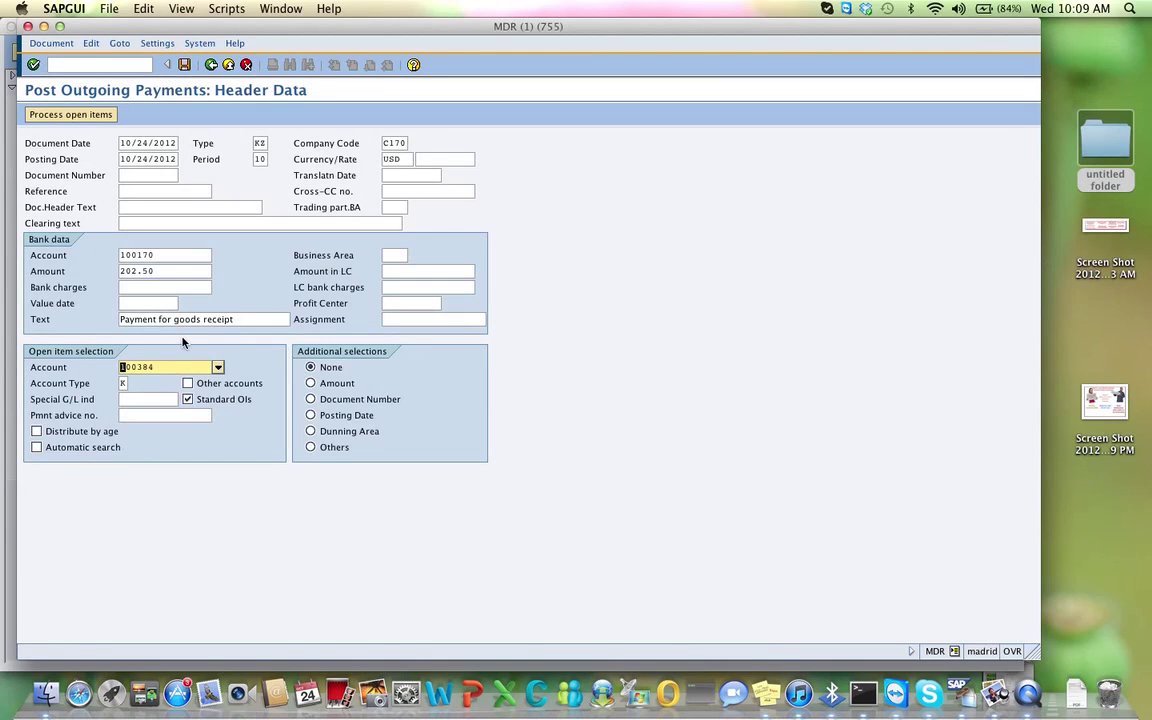
- Process the vendor's open items with the Document Number column widened, and post the outgoing payment, exiting payment entry
click(70, 115)
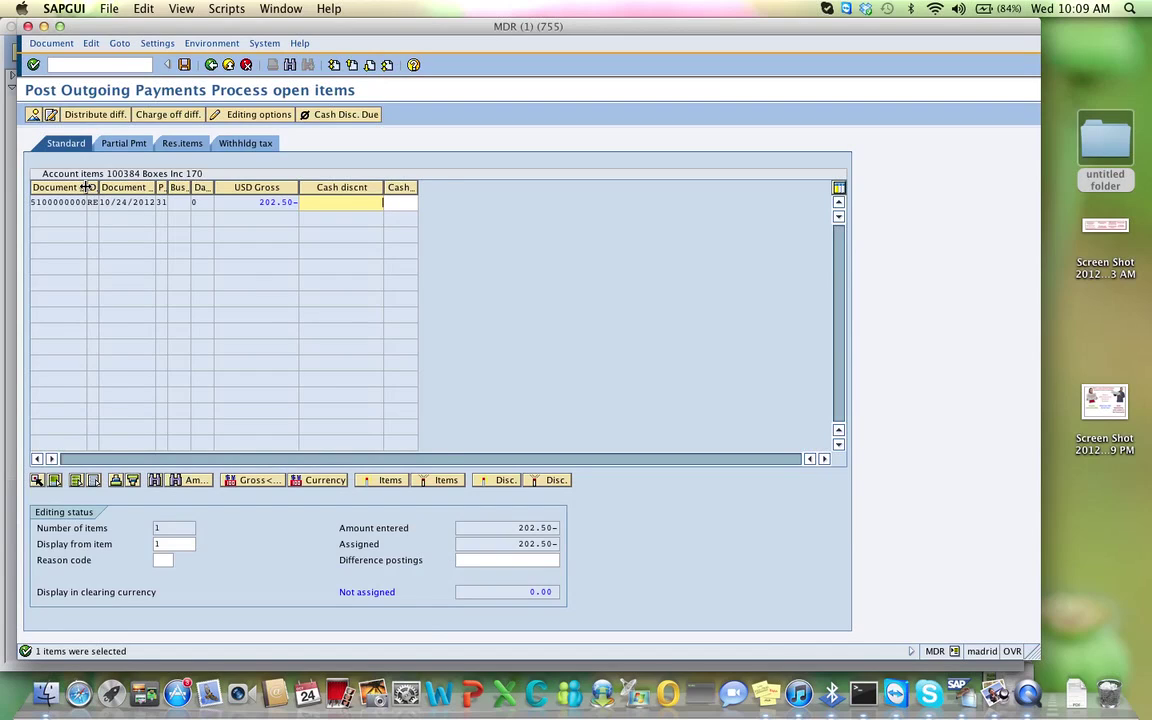
drag(86, 187, 114, 187)
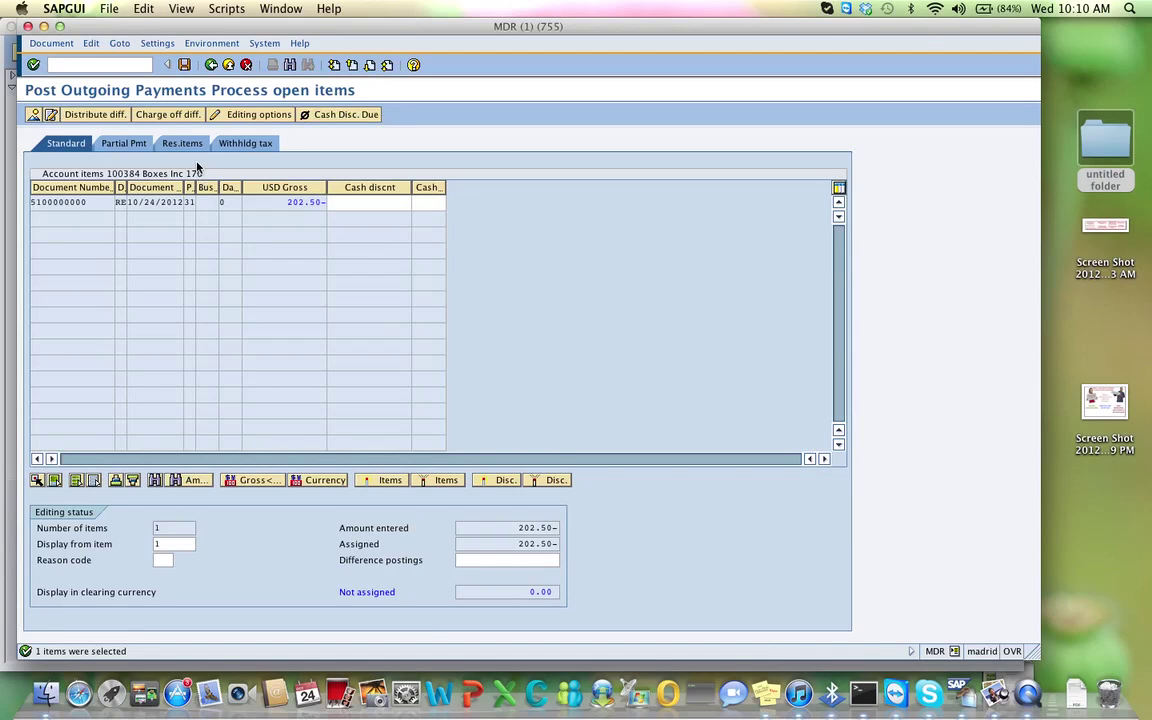
click(185, 66)
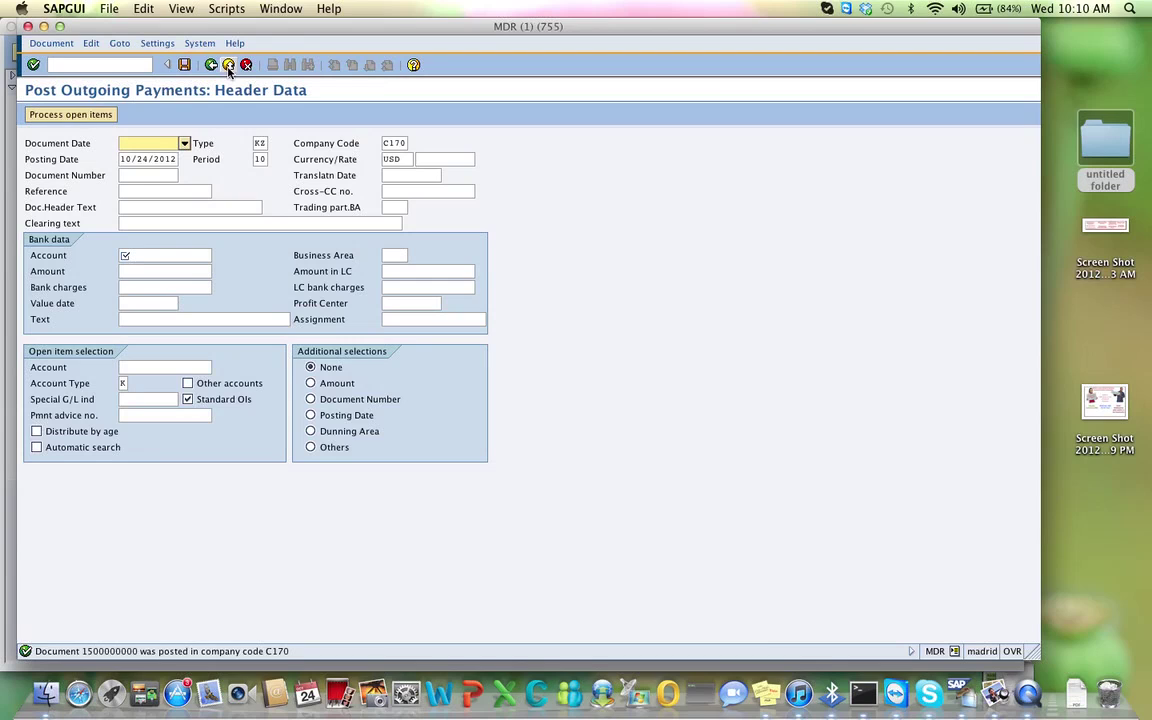
click(228, 66)
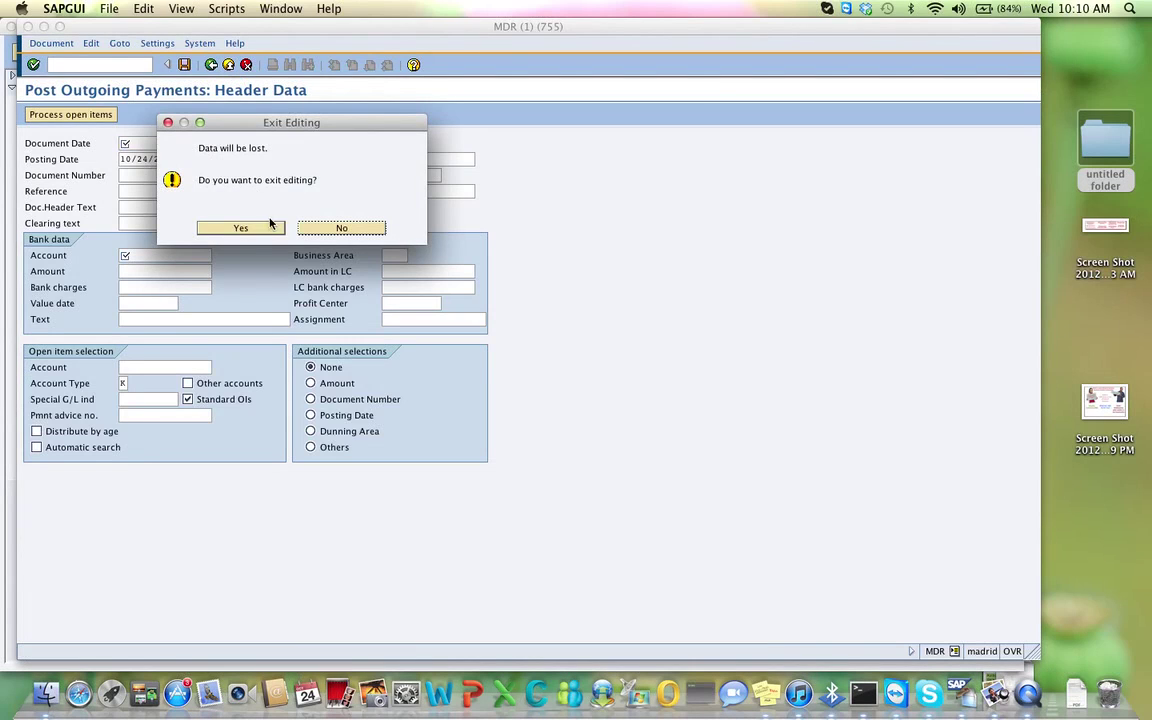
click(268, 227)
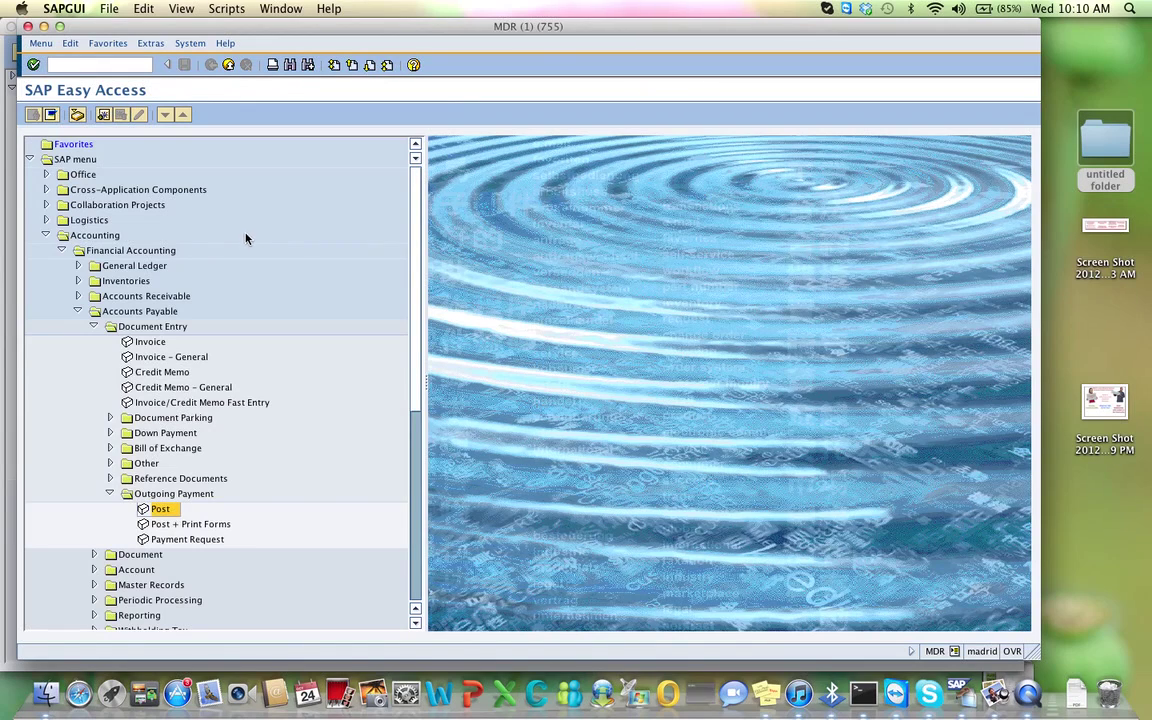
- Collapse Document Entry and open Display/Change Line Items from the Accounts Payable Account folder
click(94, 327)
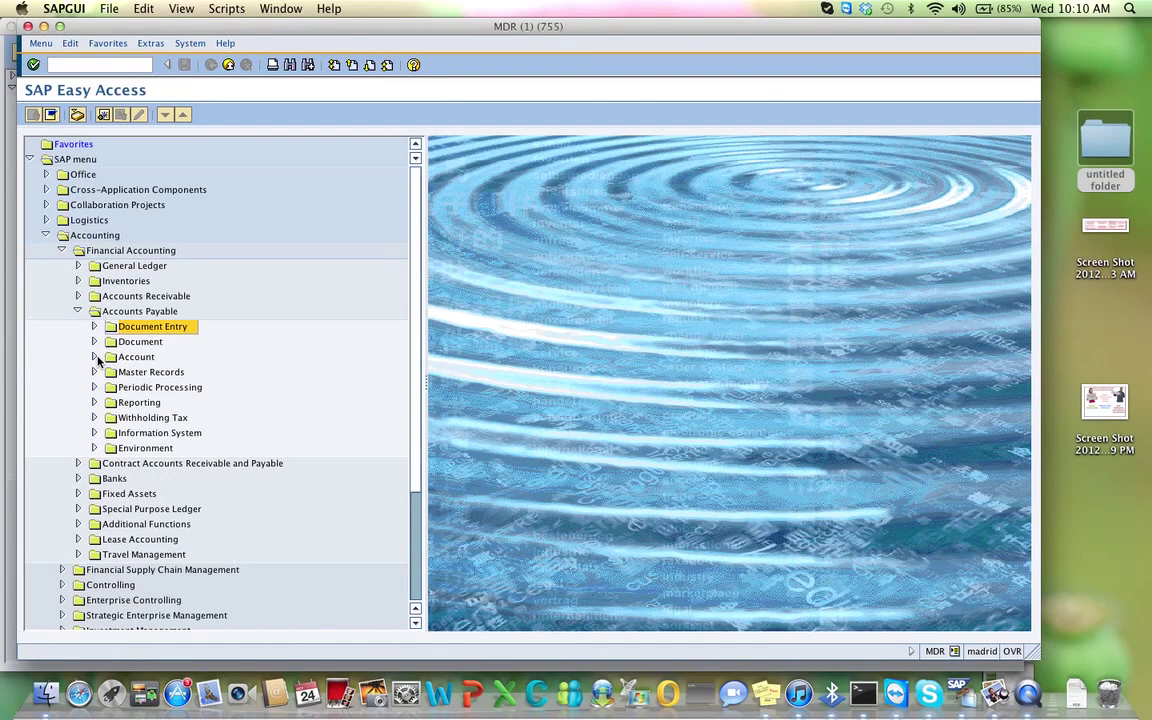
click(97, 359)
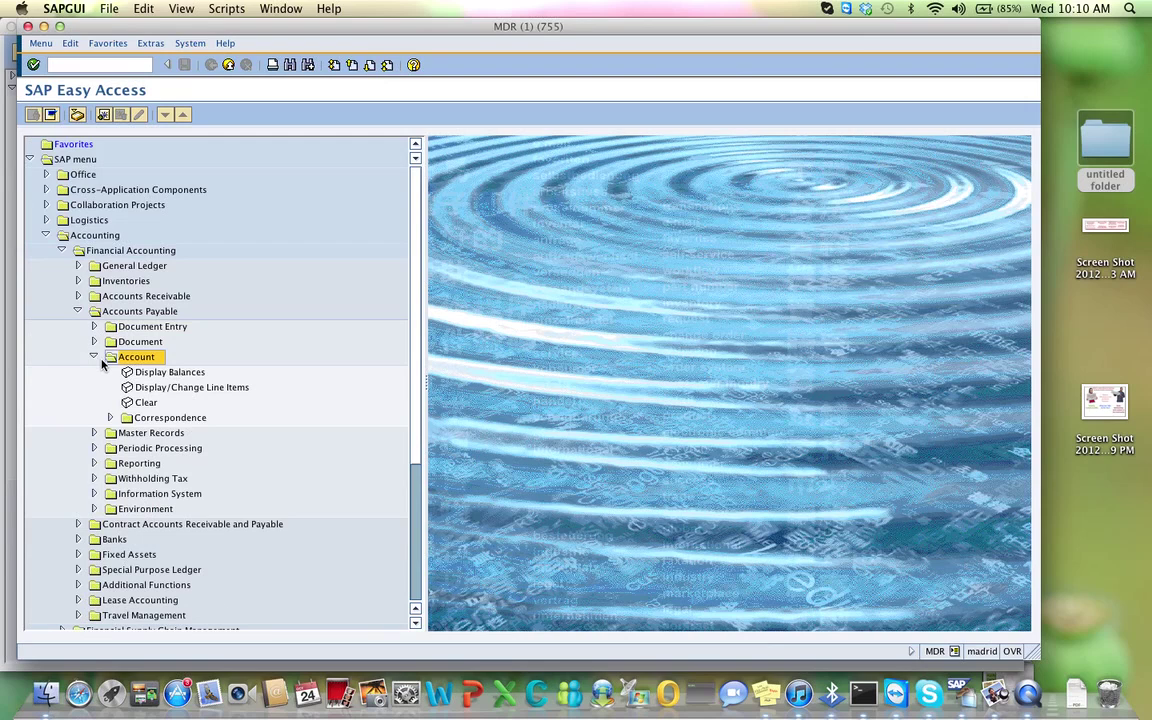
double_click(147, 388)
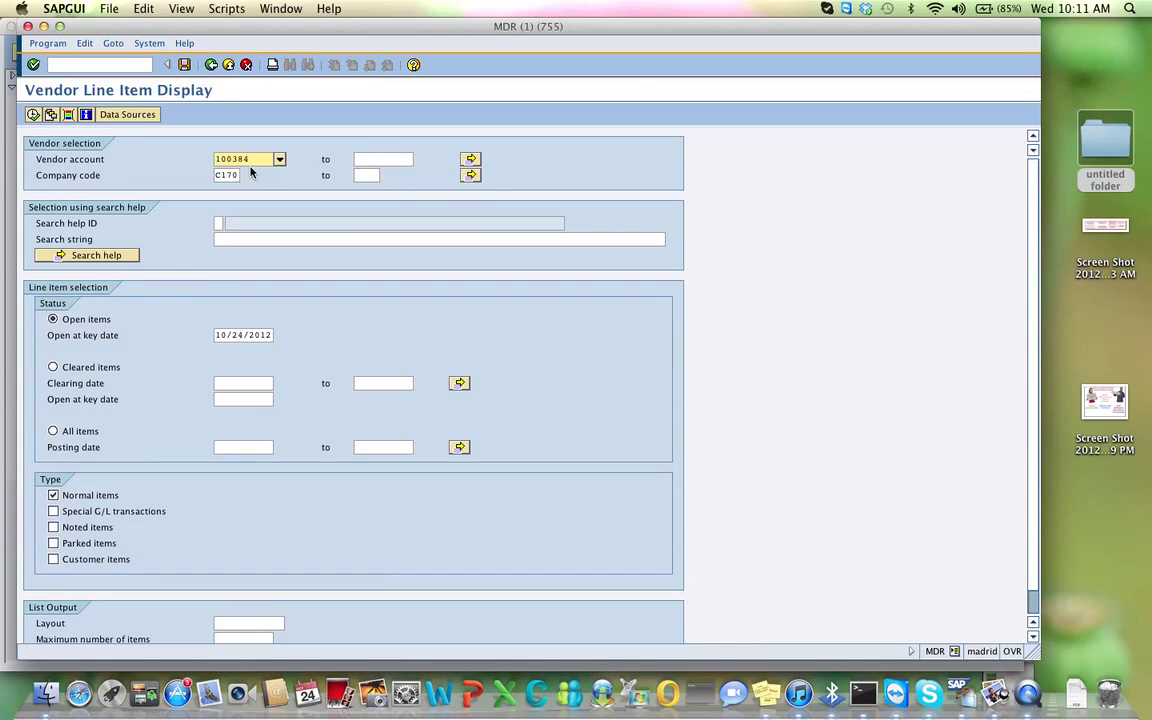
- Choose Boxes Inc 170 as the vendor account using search term 170, and display all items for that vendor
click(280, 161)
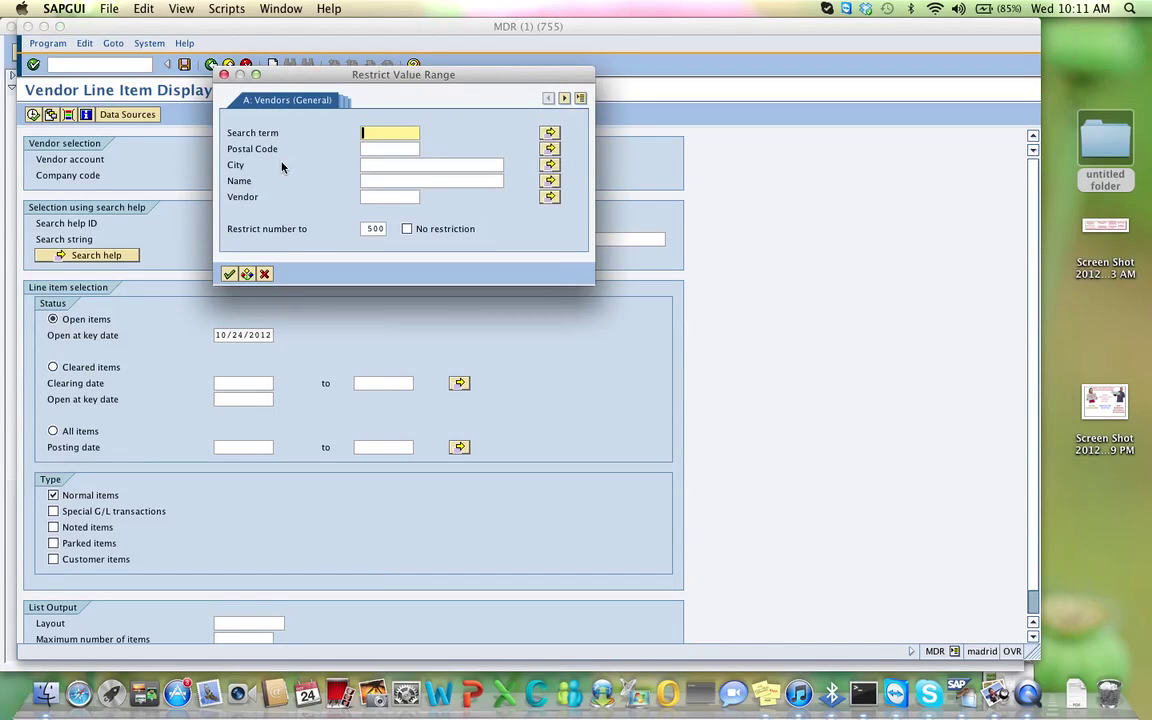
text(17)
key(Tab)
text(1700)
click(230, 274)
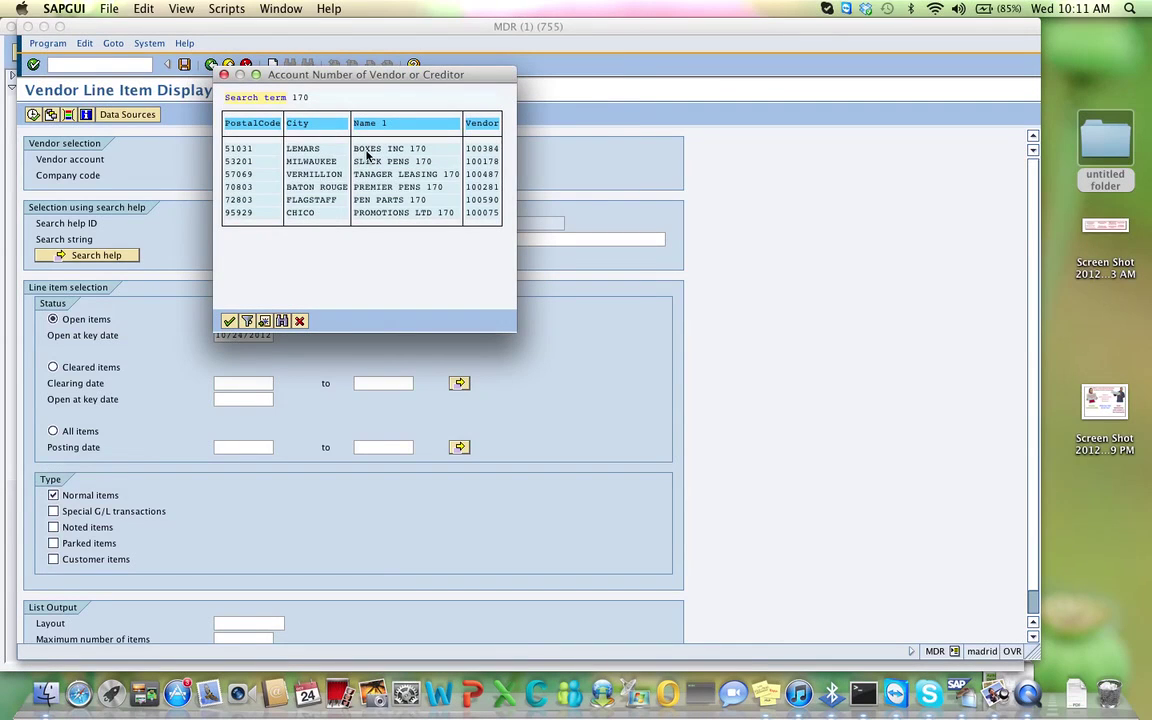
double_click(367, 150)
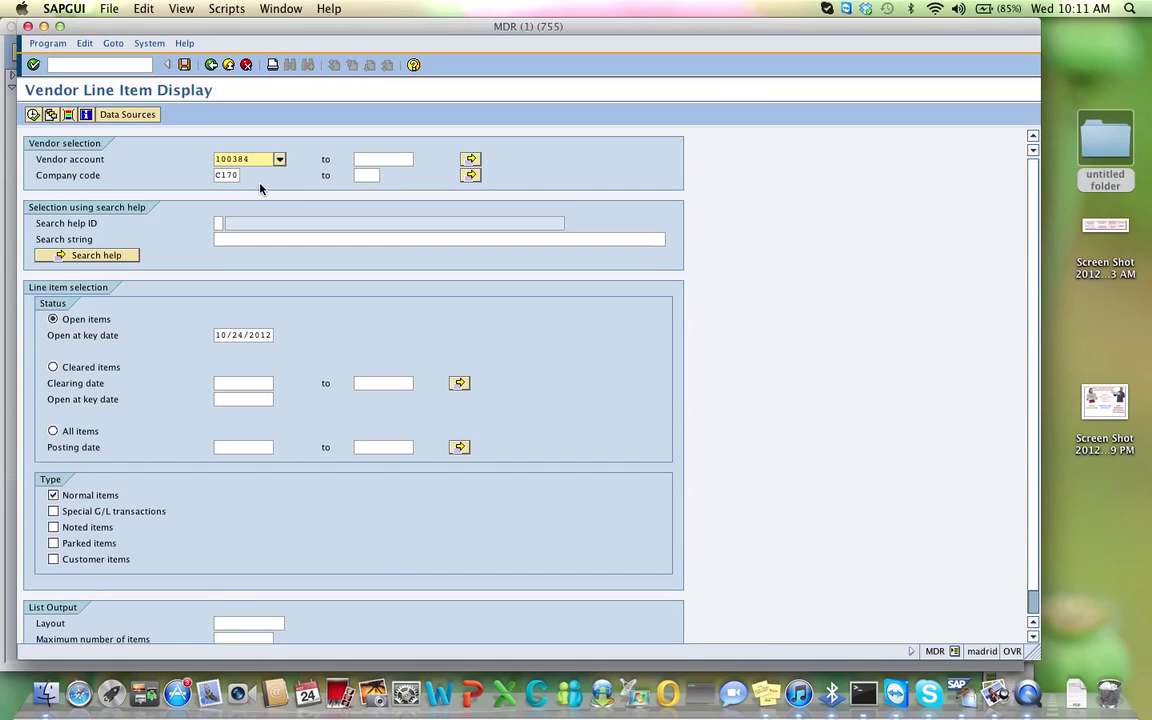
click(54, 432)
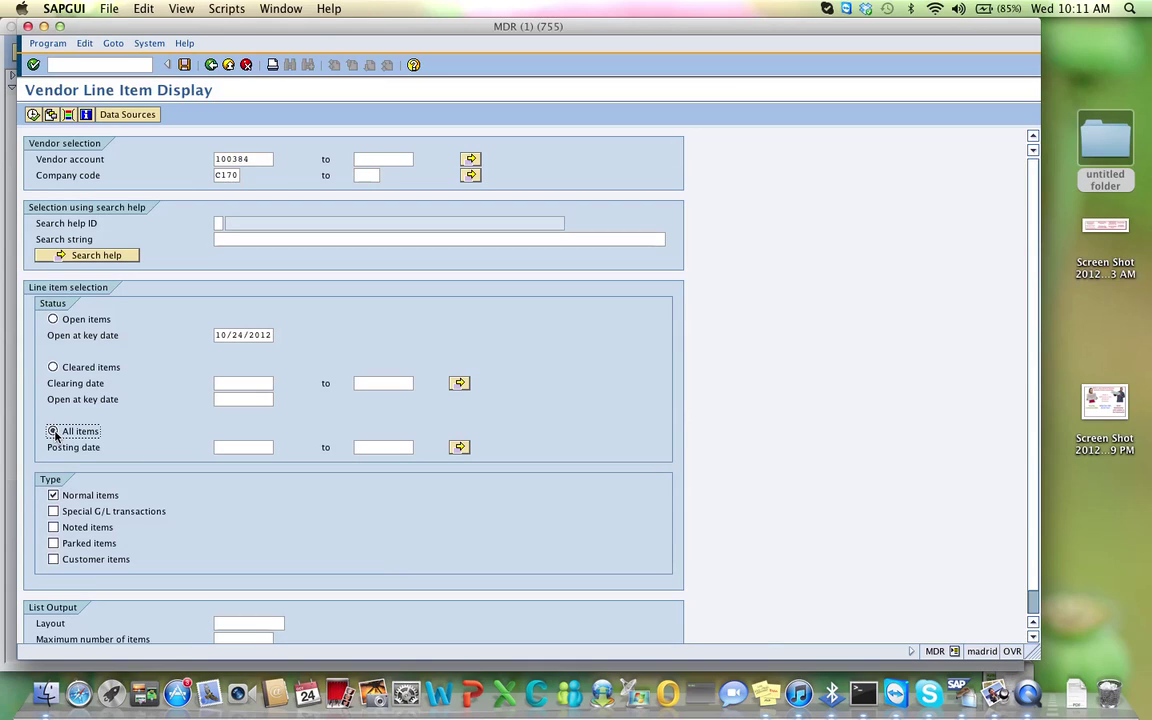
click(33, 115)
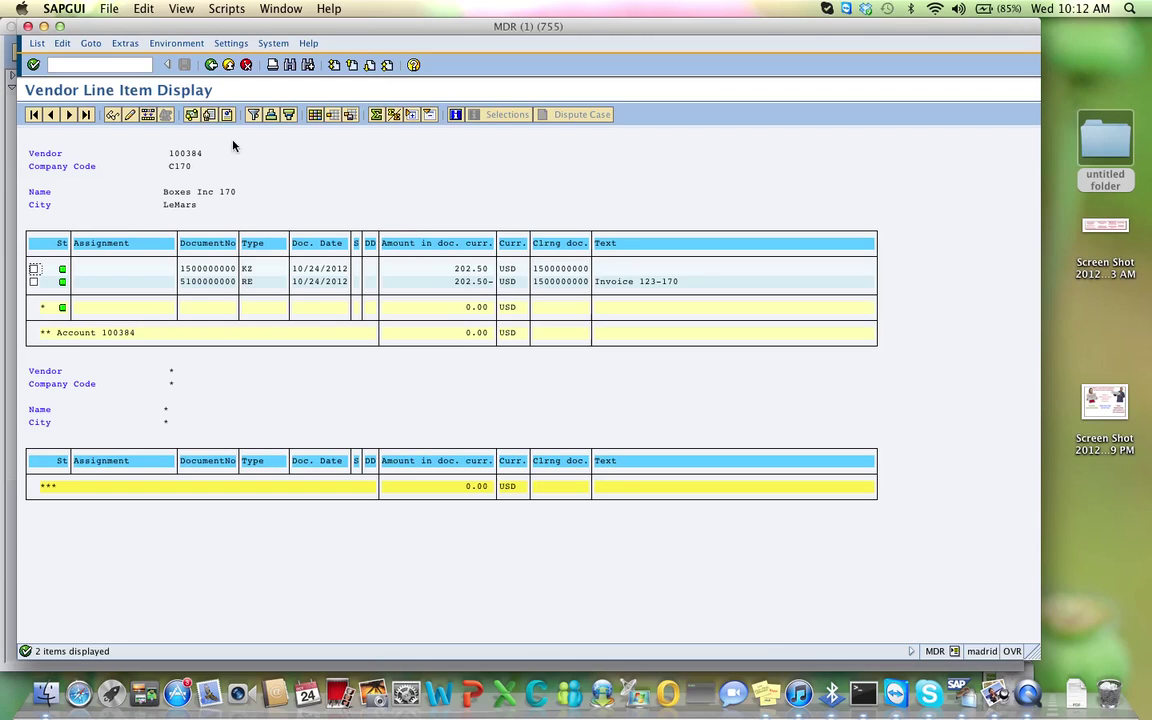
- Open the vendor's RE invoice line item and view its document overview, returning to the line item list
click(34, 283)
click(148, 282)
double_click(148, 282)
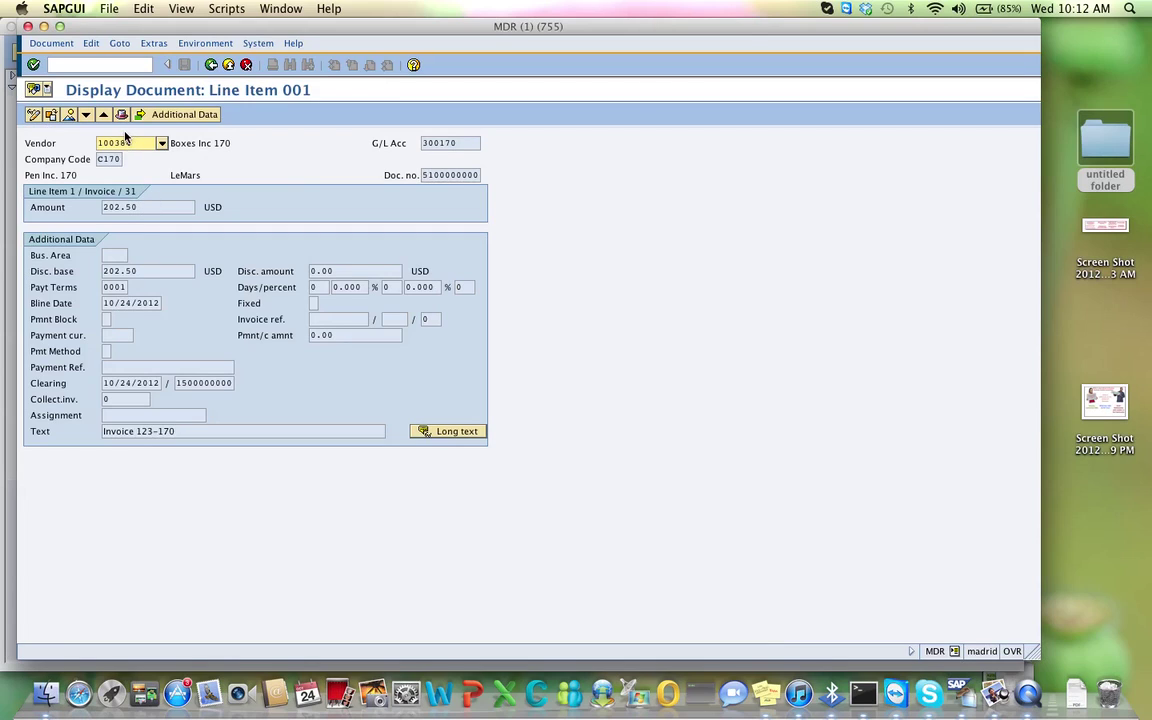
click(71, 116)
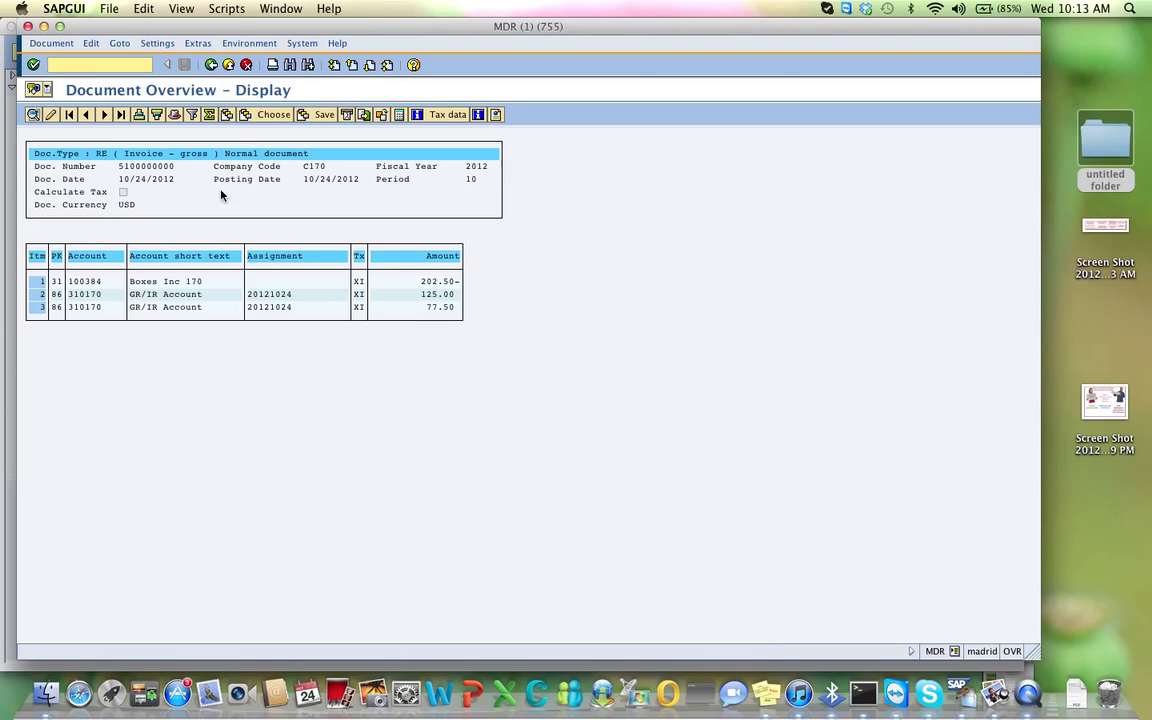
click(231, 65)
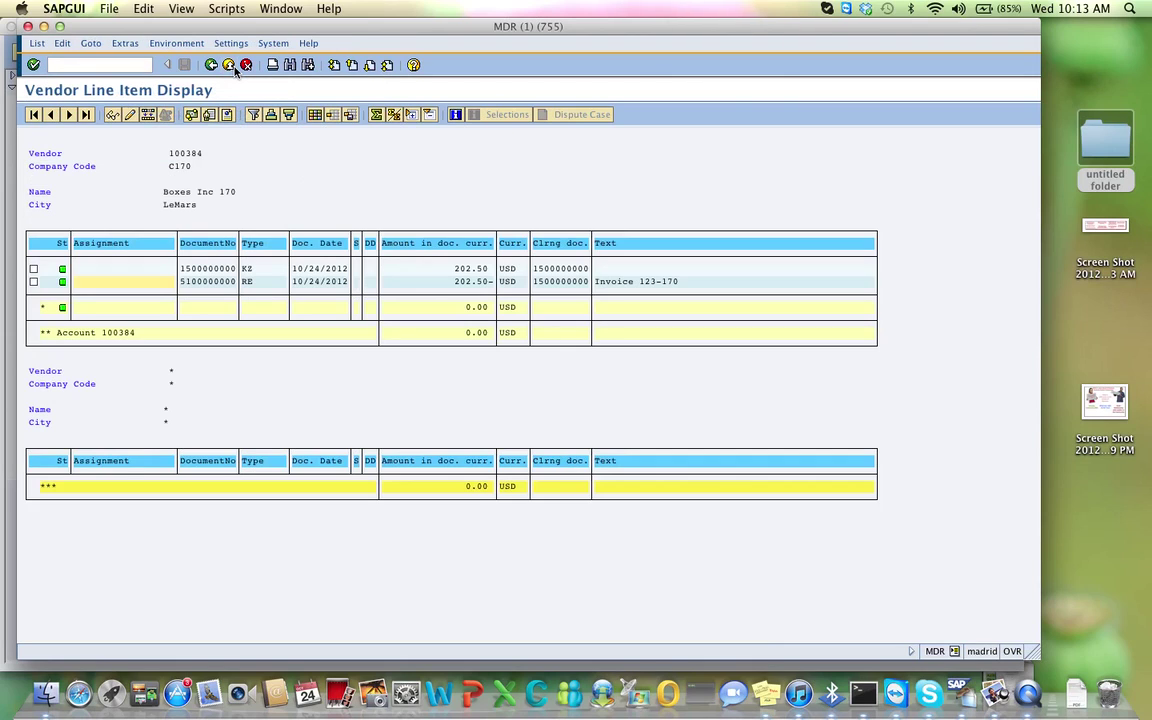
- Open the vendor's KZ outgoing payment line item and call up its document overview
double_click(149, 270)
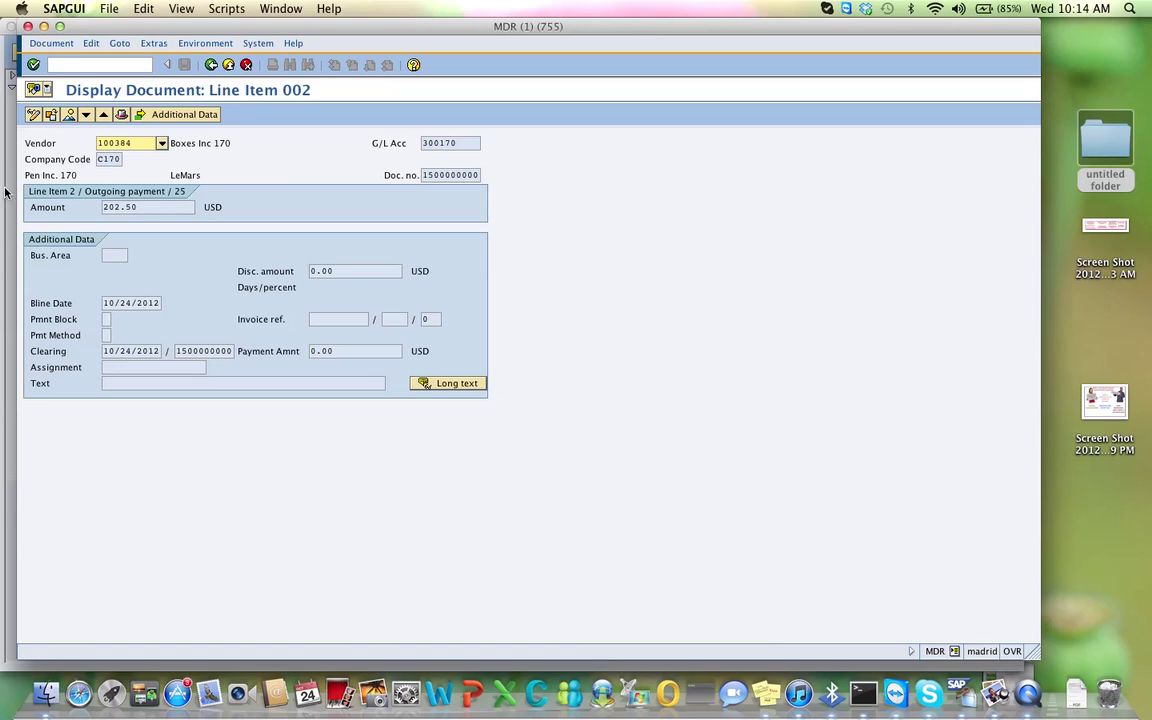
click(69, 115)
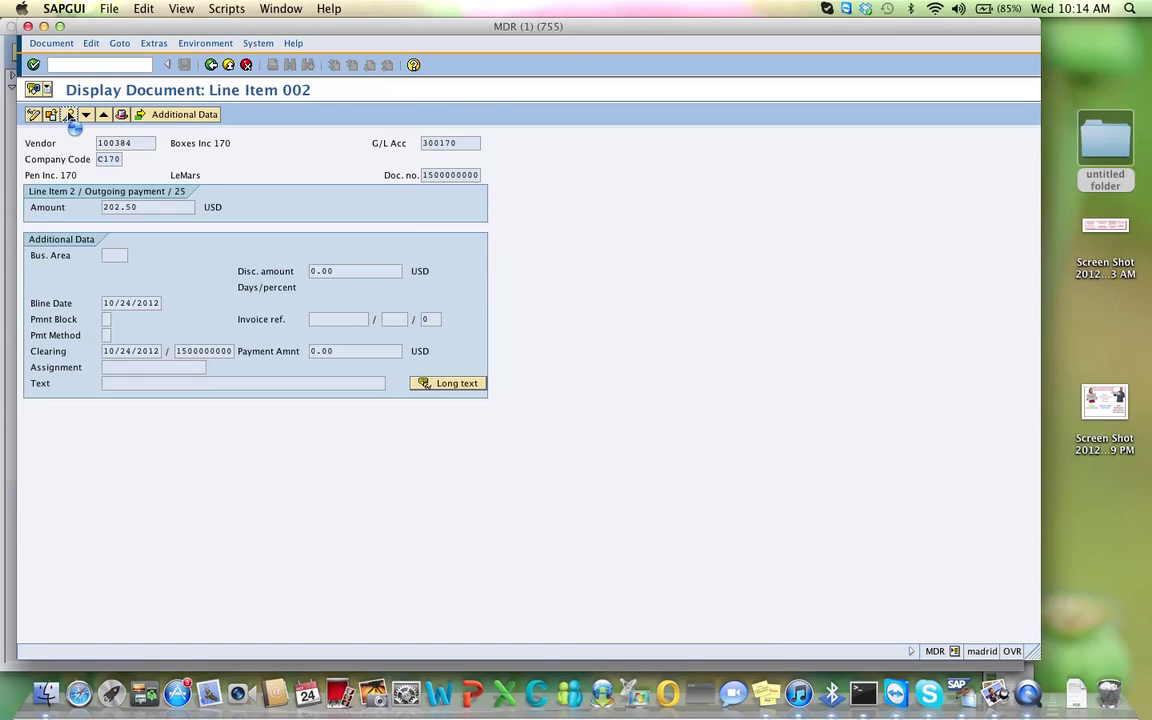